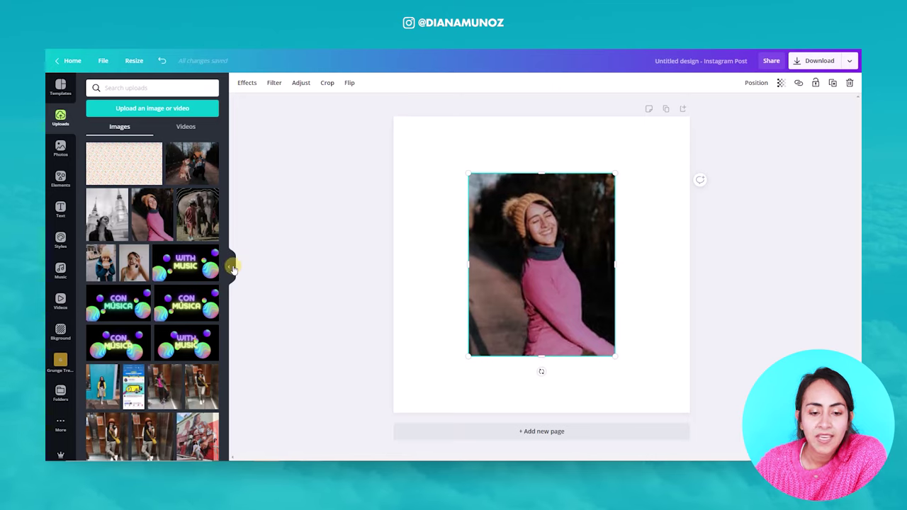
Move the photo to the page's lower-left corner and place a duplicate beside it in the lower-right corner.
{"action": "left_click_drag", "start_coordinate": [430, 276], "coordinate": [367, 325]}
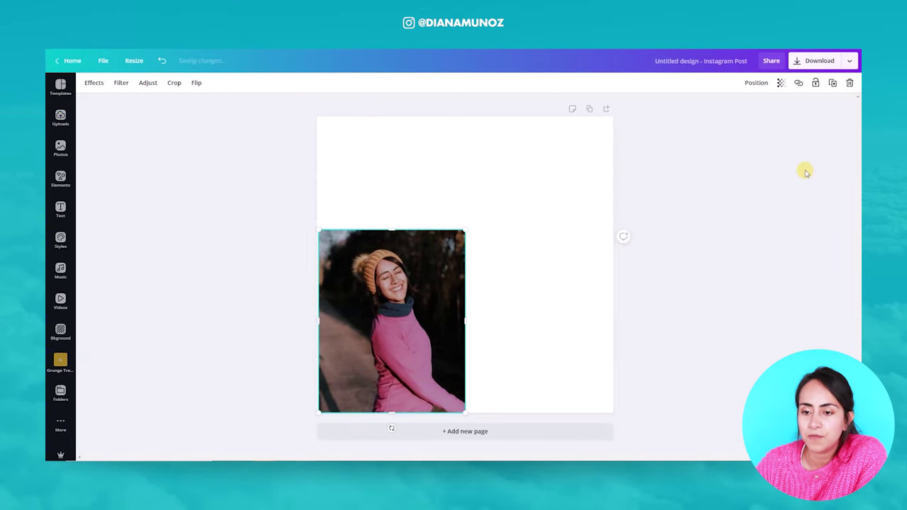
{"action": "left_click", "coordinate": [832, 83]}
{"action": "left_click_drag", "start_coordinate": [464, 309], "coordinate": [591, 309]}
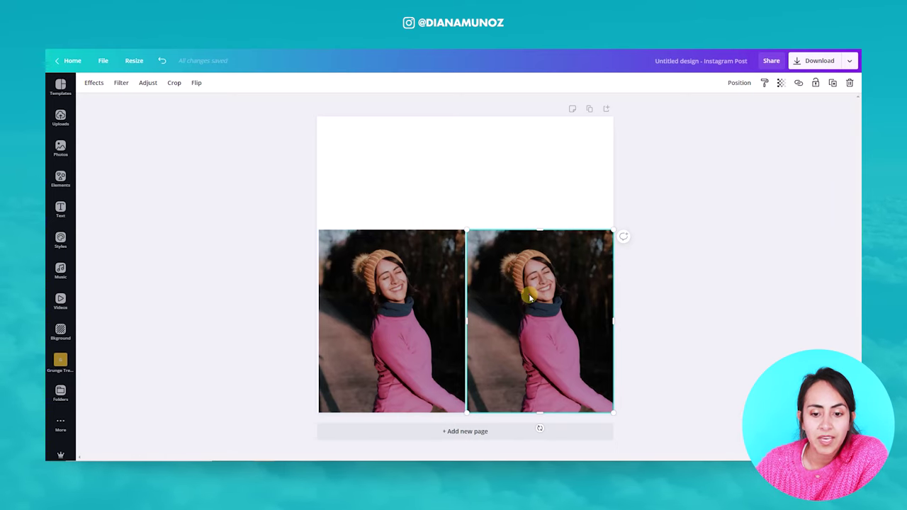
Remove the background from the duplicate photo in the page's lower-right corner with Background Remover.
{"action": "left_click", "coordinate": [92, 83]}
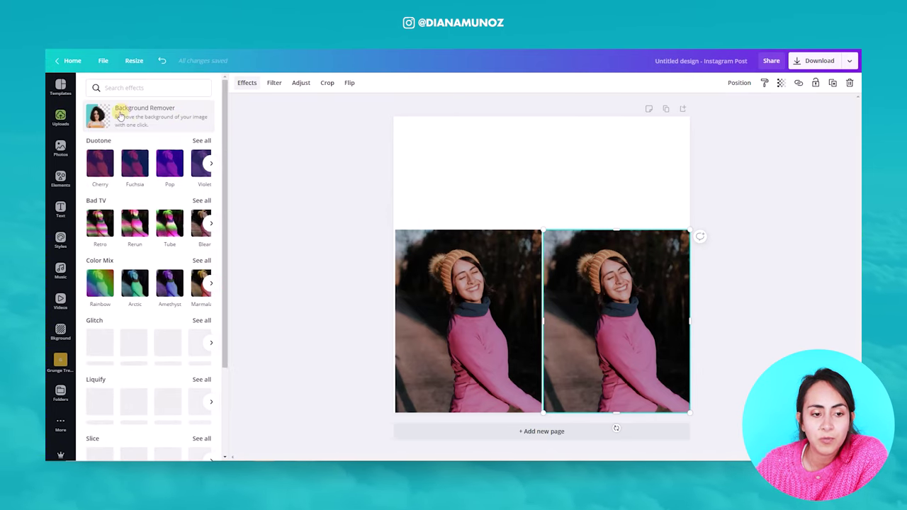
{"action": "left_click", "coordinate": [161, 119]}
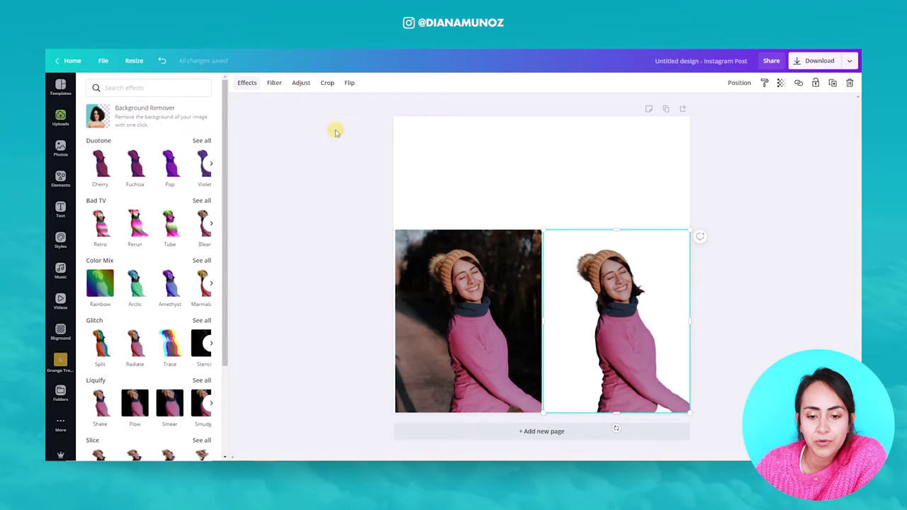
{"action": "left_click", "coordinate": [635, 197]}
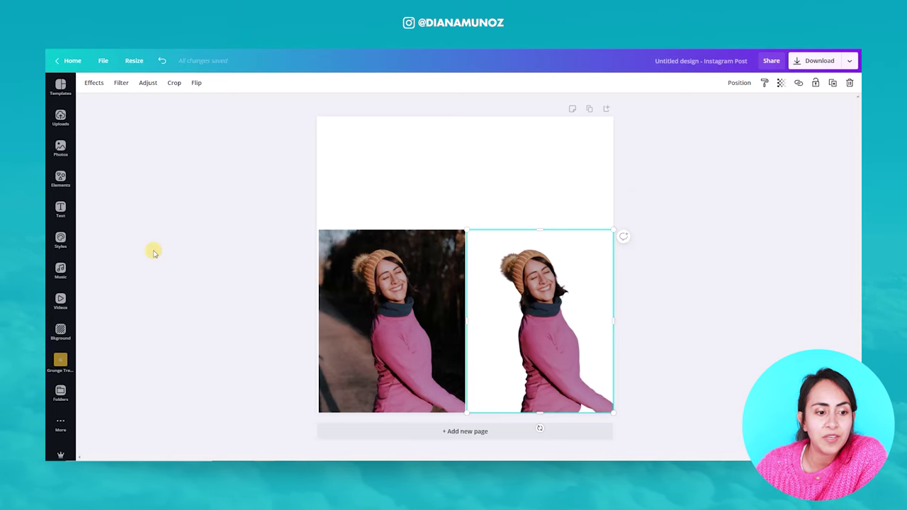
Browse the full Frames collection and add the plain circle frame to the page.
{"action": "left_click", "coordinate": [60, 178]}
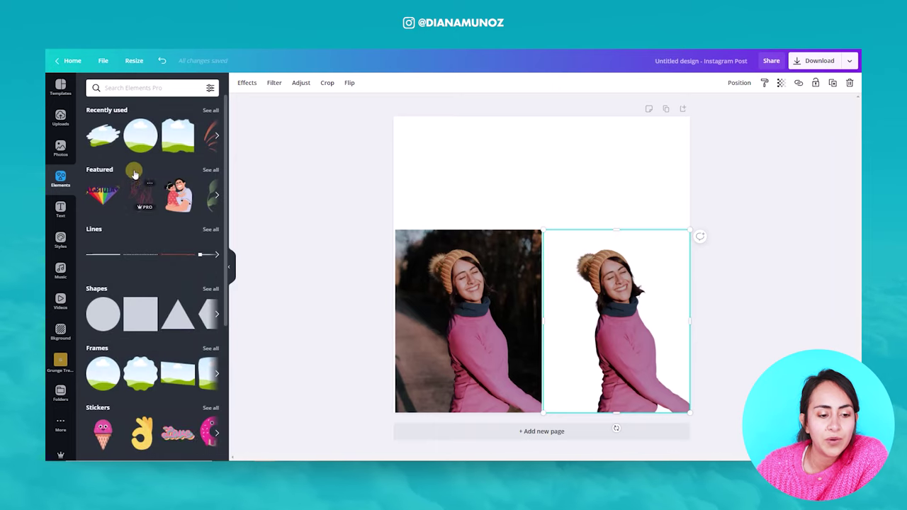
{"action": "scroll", "coordinate": [102, 283], "scroll_direction": "down", "scroll_amount": 3}
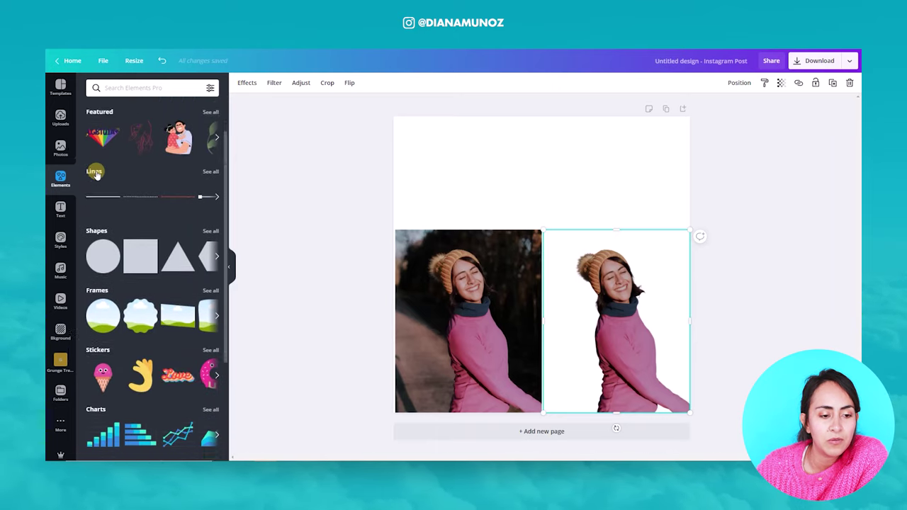
{"action": "scroll", "coordinate": [95, 181], "scroll_direction": "down", "scroll_amount": 1}
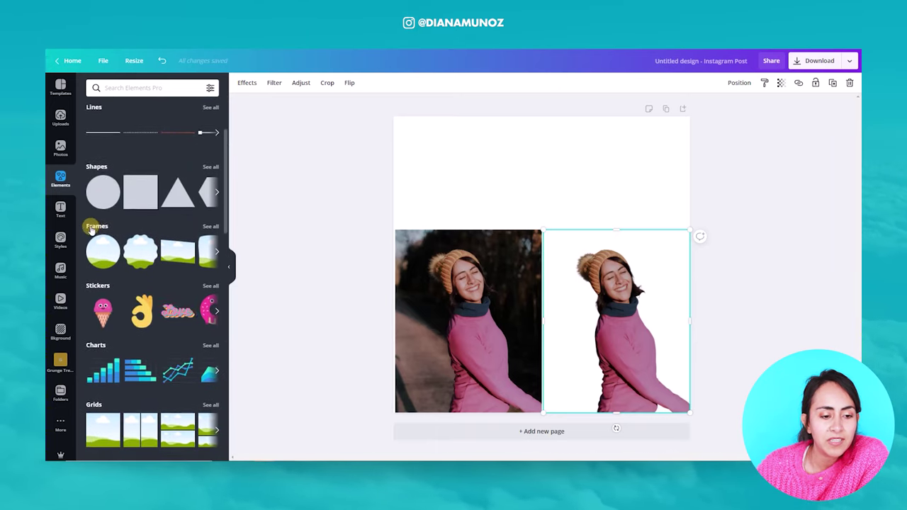
{"action": "left_click", "coordinate": [210, 227]}
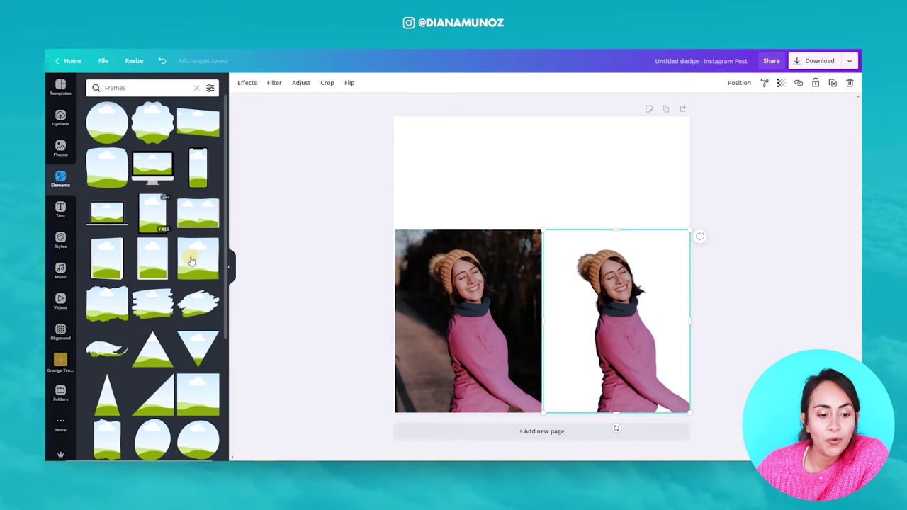
{"action": "scroll", "coordinate": [163, 363], "scroll_direction": "down", "scroll_amount": 3}
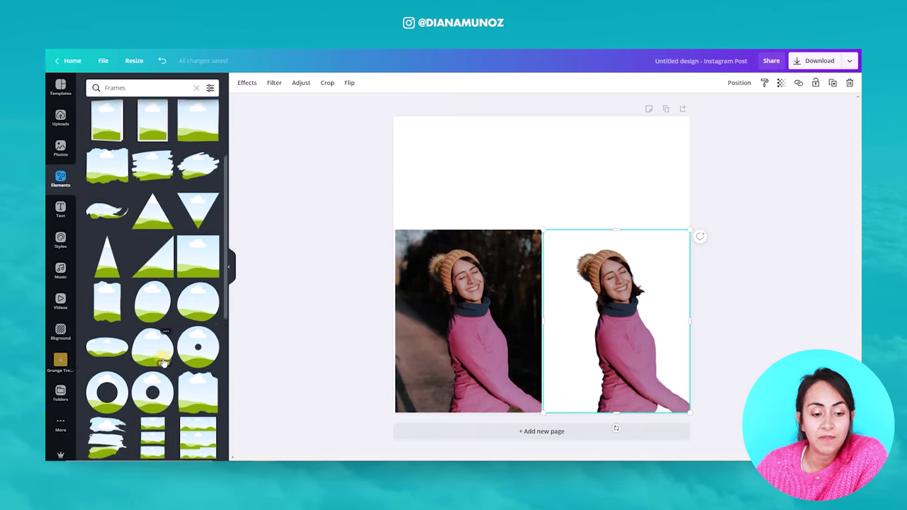
{"action": "scroll", "coordinate": [163, 362], "scroll_direction": "up", "scroll_amount": 3}
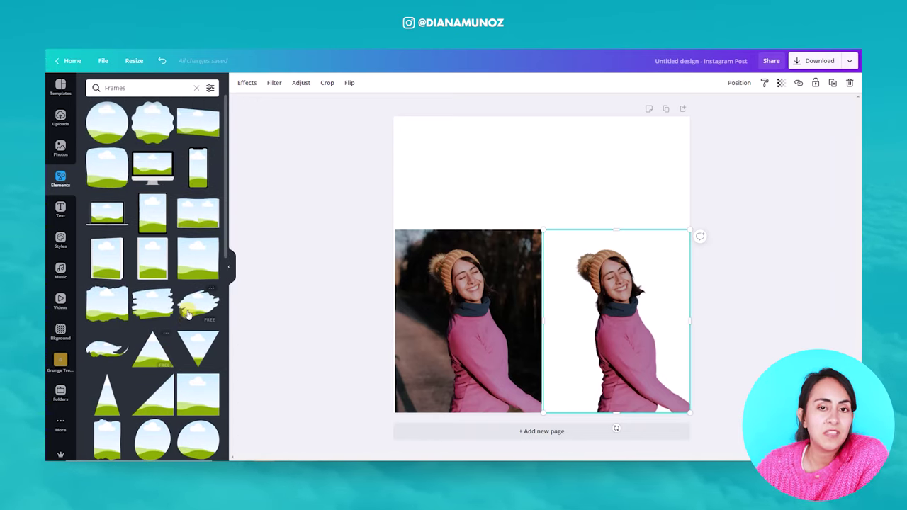
{"action": "left_click", "coordinate": [100, 130]}
Enlarge the circle frame and centre it horizontally on the page over the two photos.
{"action": "left_click_drag", "start_coordinate": [624, 184], "coordinate": [660, 155]}
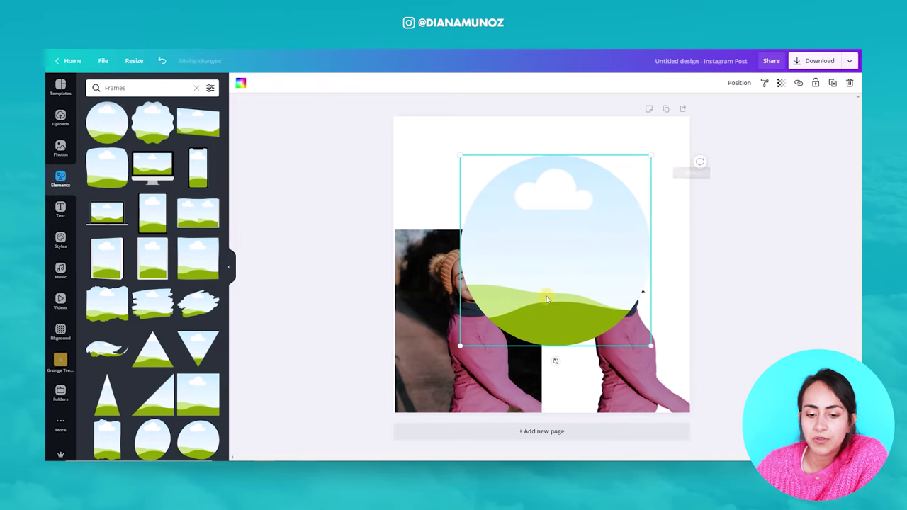
{"action": "left_click_drag", "start_coordinate": [462, 347], "coordinate": [442, 360]}
{"action": "left_click_drag", "start_coordinate": [561, 262], "coordinate": [554, 284]}
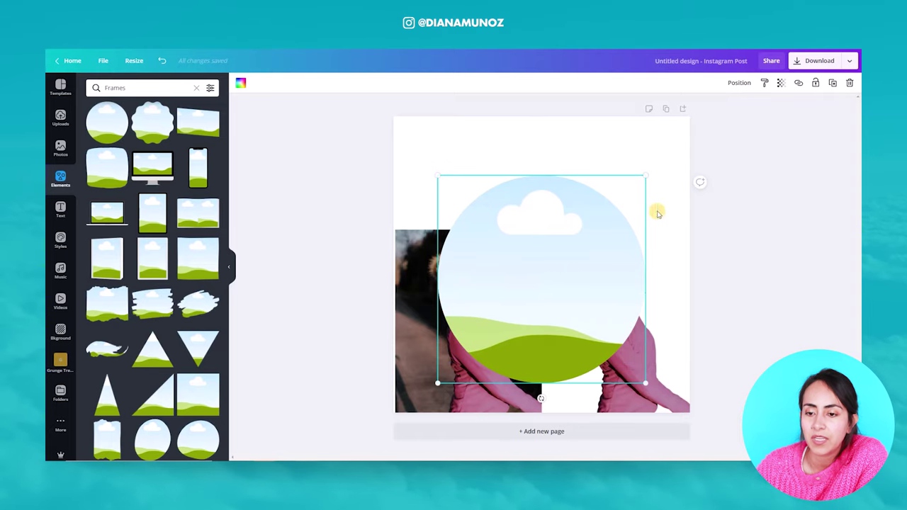
Send the circle frame backward behind both photos and deselect it.
{"action": "left_click", "coordinate": [740, 84]}
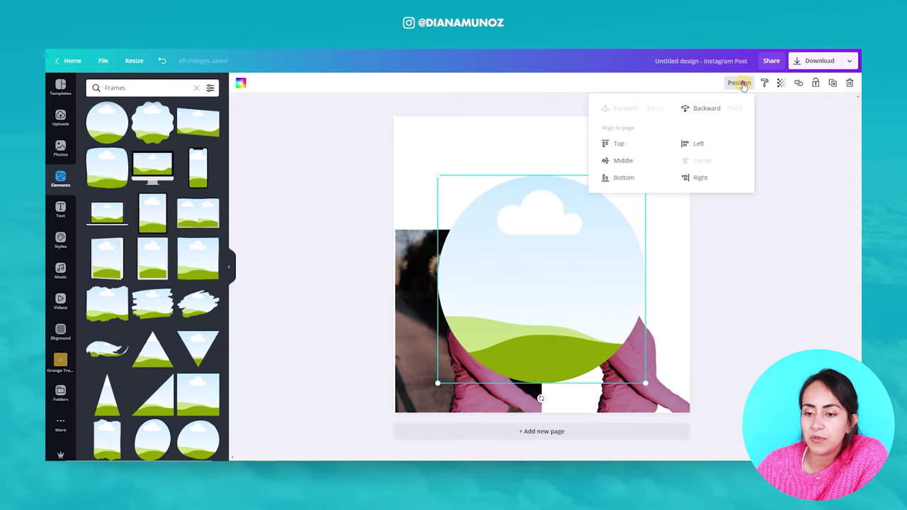
{"action": "left_click", "coordinate": [711, 112]}
{"action": "left_click", "coordinate": [711, 110]}
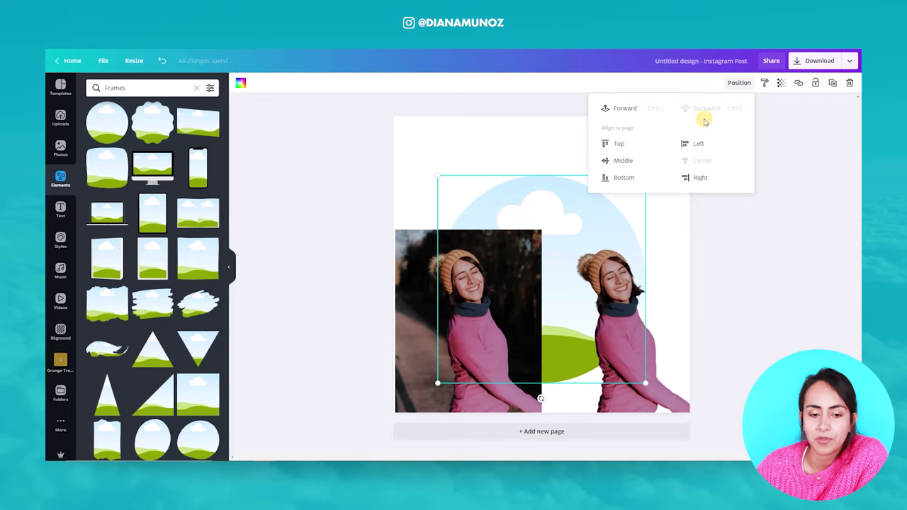
{"action": "left_click", "coordinate": [231, 268]}
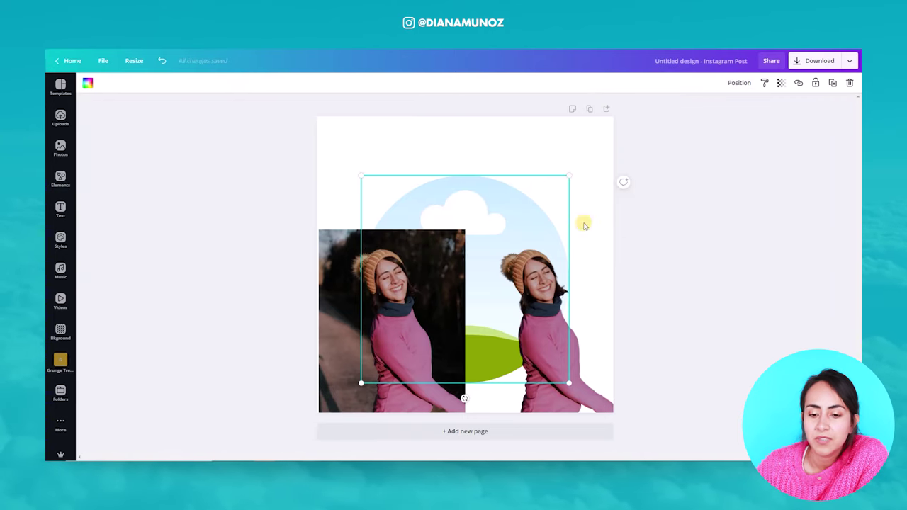
{"action": "left_click", "coordinate": [682, 251]}
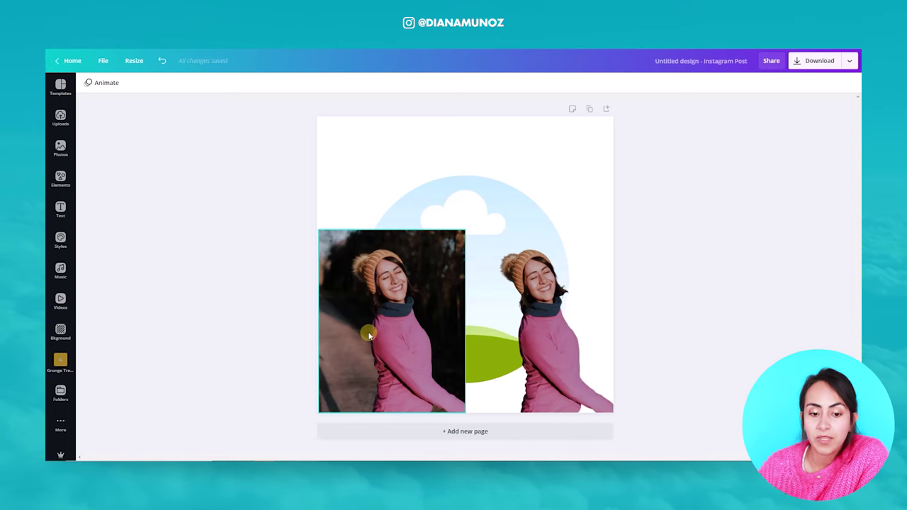
Fill the circle frame with the original photo and shift the photo upward so the woman's hat is cropped by the circle's top edge.
{"action": "left_click_drag", "start_coordinate": [364, 345], "coordinate": [409, 202]}
{"action": "left_click", "coordinate": [507, 174]}
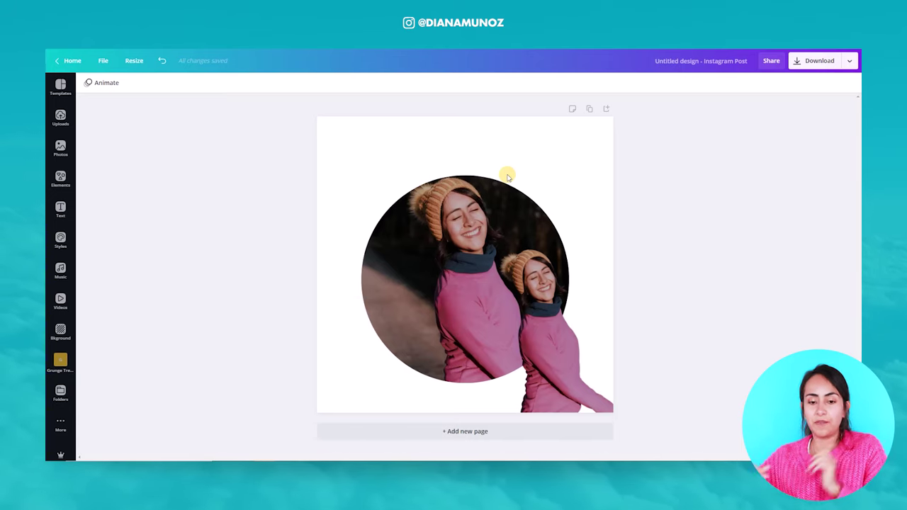
{"action": "double_click", "coordinate": [457, 223]}
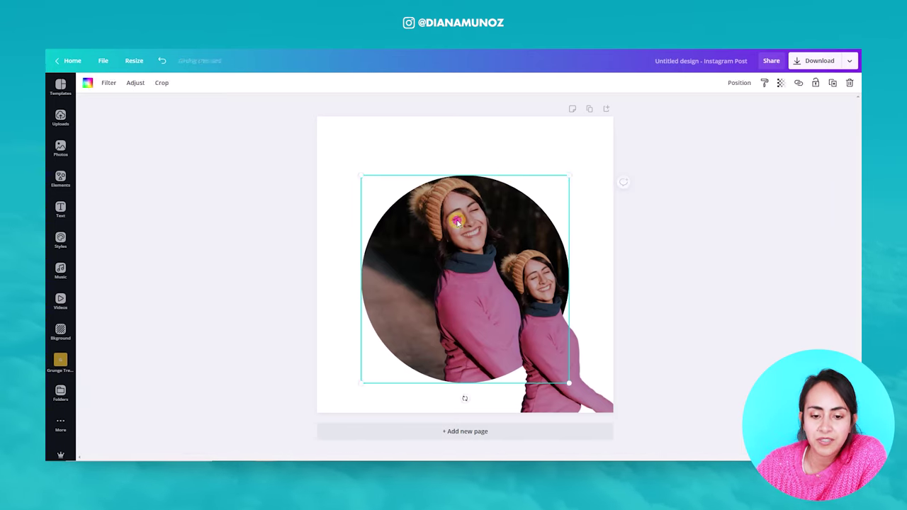
{"action": "left_click_drag", "start_coordinate": [455, 308], "coordinate": [457, 277]}
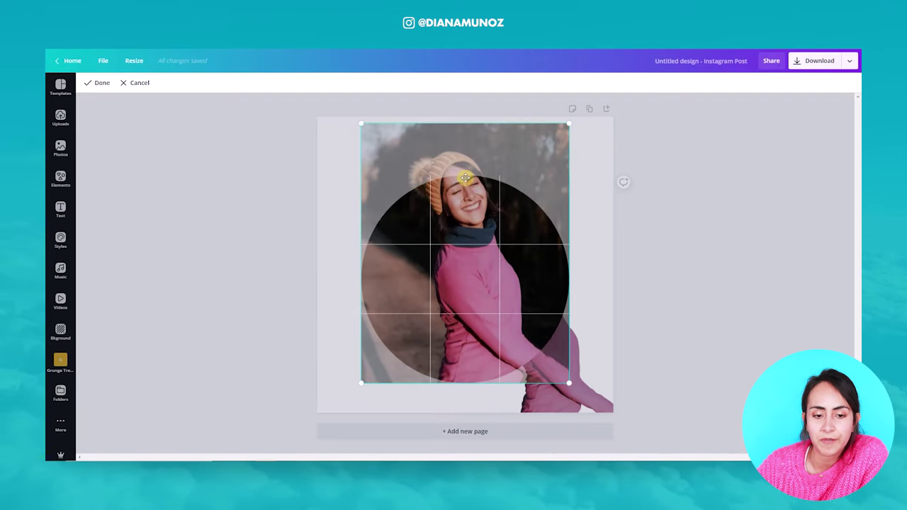
{"action": "left_click", "coordinate": [103, 83]}
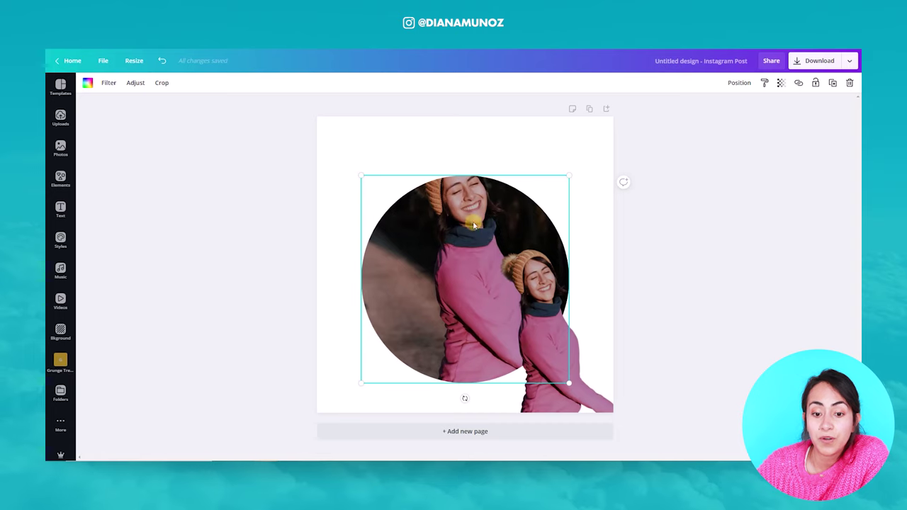
{"action": "double_click", "coordinate": [430, 205]}
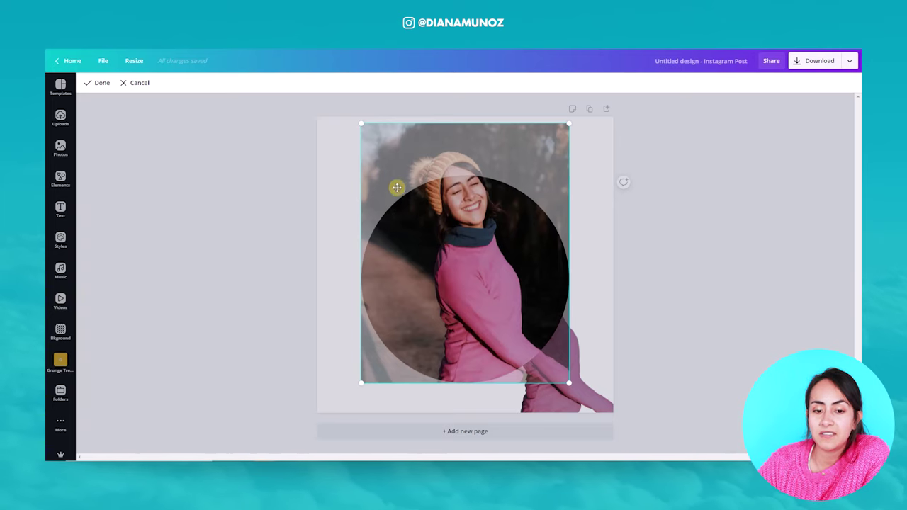
{"action": "left_click", "coordinate": [92, 83]}
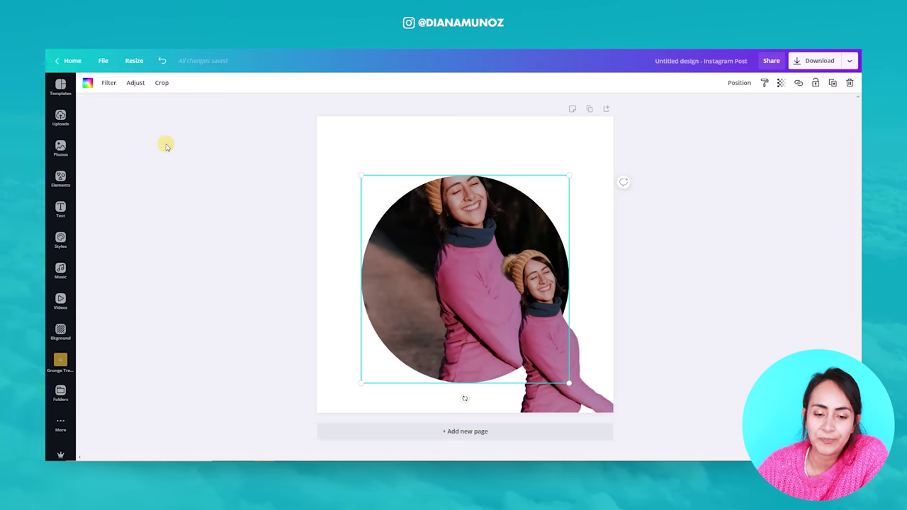
Shrink the circle frame slightly, and move the background-free cutout over the matching figure inside it.
{"action": "left_click_drag", "start_coordinate": [580, 387], "coordinate": [581, 338]}
{"action": "left_click_drag", "start_coordinate": [411, 209], "coordinate": [420, 207]}
{"action": "left_click", "coordinate": [579, 367]}
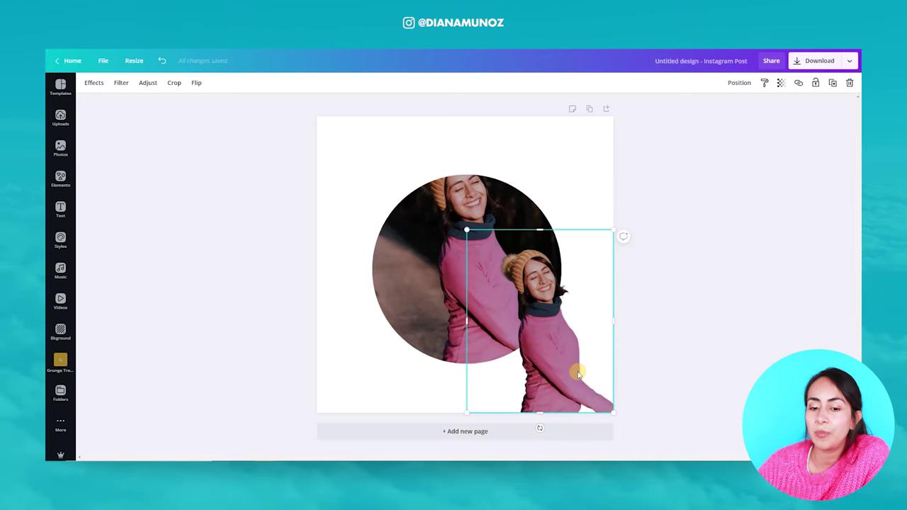
{"action": "mouse_move", "coordinate": [579, 374]}
{"action": "left_mouse_down"}
{"action": "mouse_move", "coordinate": [531, 370]}
{"action": "mouse_move", "coordinate": [503, 381]}
{"action": "mouse_move", "coordinate": [515, 294]}
{"action": "mouse_move", "coordinate": [550, 356]}
{"action": "mouse_move", "coordinate": [564, 360]}
{"action": "mouse_move", "coordinate": [496, 320]}
{"action": "mouse_move", "coordinate": [506, 371]}
{"action": "mouse_move", "coordinate": [498, 295]}
{"action": "mouse_move", "coordinate": [504, 333]}
{"action": "mouse_move", "coordinate": [568, 382]}
{"action": "left_mouse_up"}
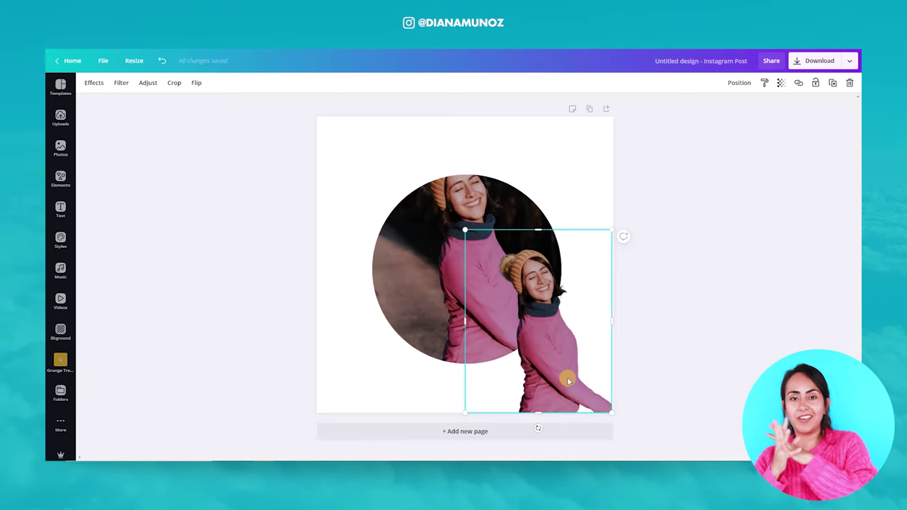
{"action": "left_click_drag", "start_coordinate": [563, 371], "coordinate": [548, 360]}
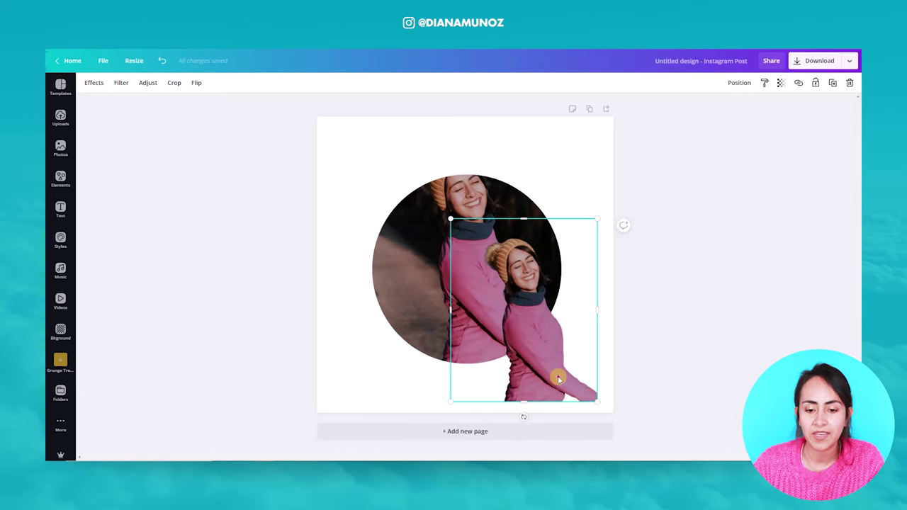
{"action": "left_click_drag", "start_coordinate": [528, 372], "coordinate": [476, 324]}
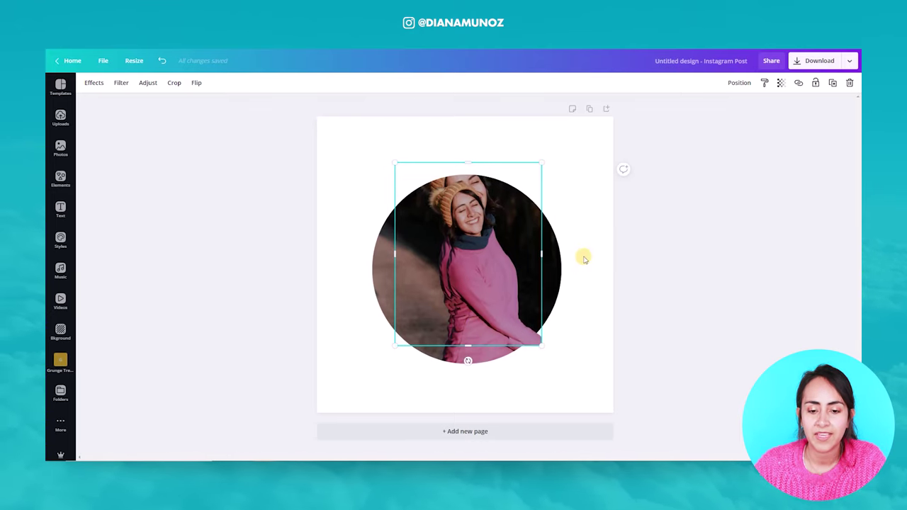
Enlarge the cutout to roughly the circle's width and align it with the framed photo so the head extends above the circle.
{"action": "left_click_drag", "start_coordinate": [396, 345], "coordinate": [376, 369]}
{"action": "left_click_drag", "start_coordinate": [542, 162], "coordinate": [560, 139]}
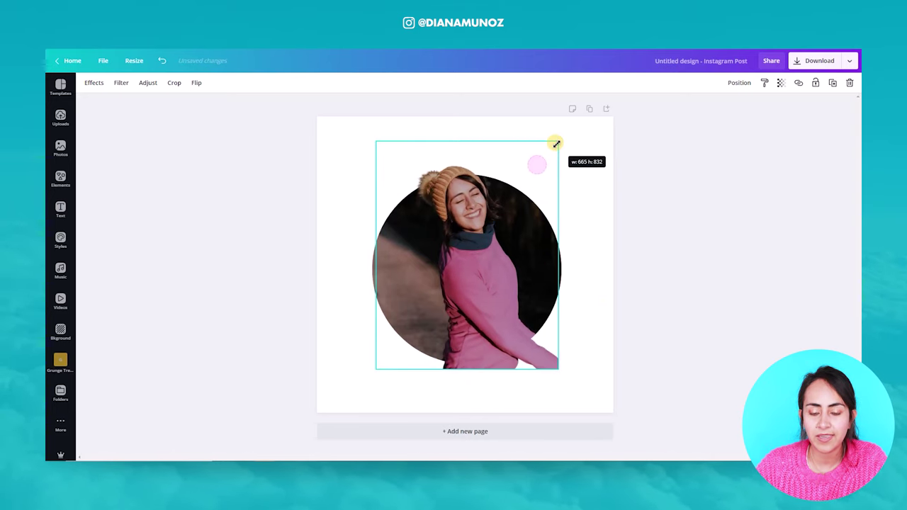
{"action": "left_click_drag", "start_coordinate": [497, 305], "coordinate": [500, 307]}
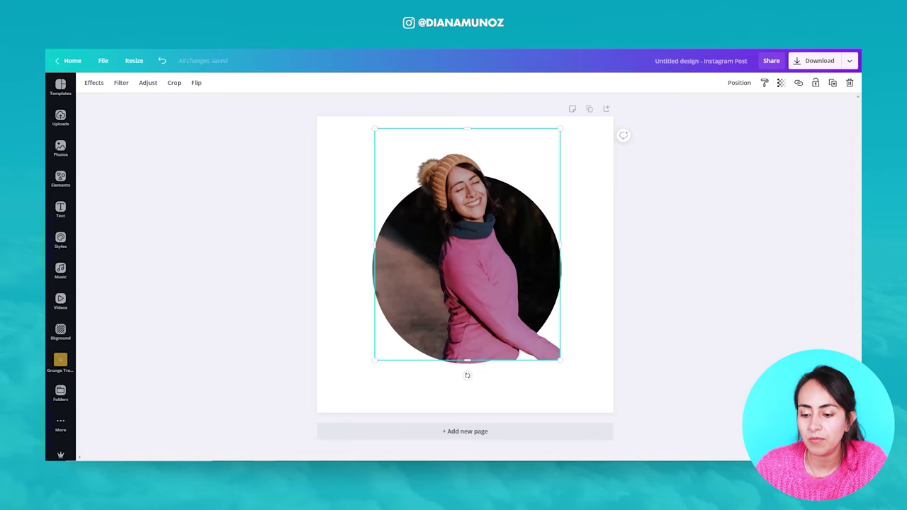
Set the cutout photo's transparency to 56 to see the framed photo beneath it.
{"action": "left_click", "coordinate": [787, 451]}
{"action": "left_click", "coordinate": [782, 345]}
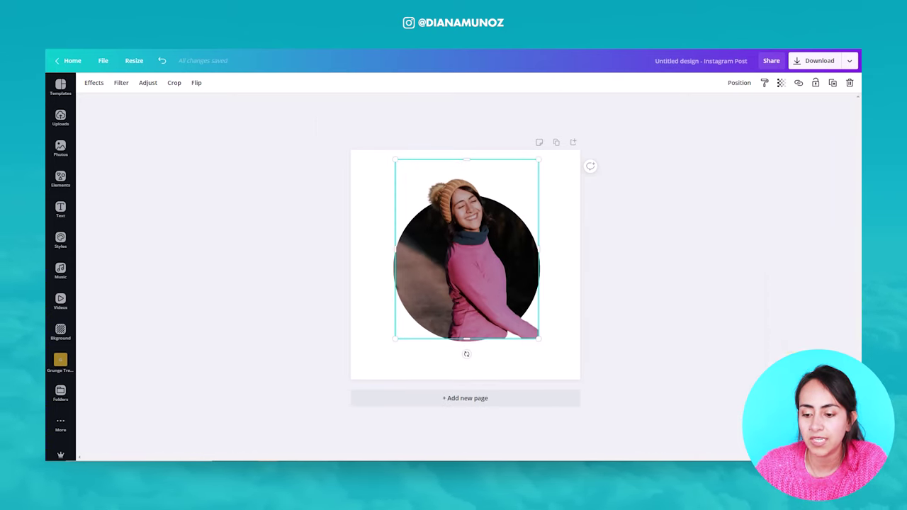
{"action": "left_click", "coordinate": [787, 451]}
{"action": "left_click", "coordinate": [787, 307]}
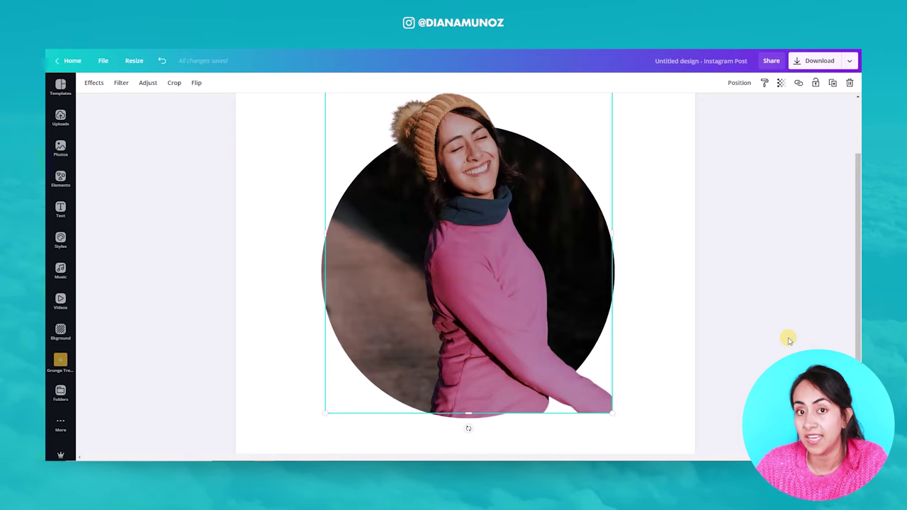
{"action": "left_click", "coordinate": [782, 84]}
{"action": "left_click_drag", "start_coordinate": [756, 107], "coordinate": [735, 112]}
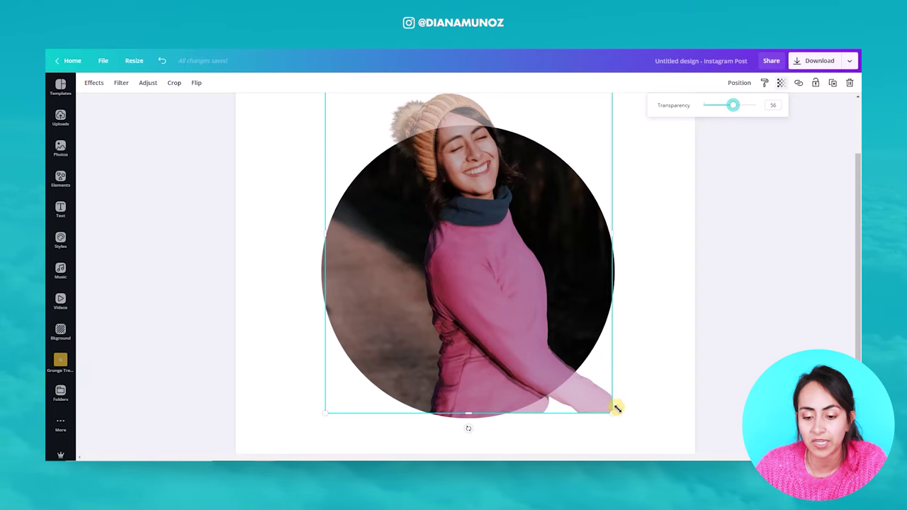
Enlarge the semi-transparent cutout slightly from both lower corners so its width matches the circle frame.
{"action": "left_click_drag", "start_coordinate": [612, 415], "coordinate": [617, 418]}
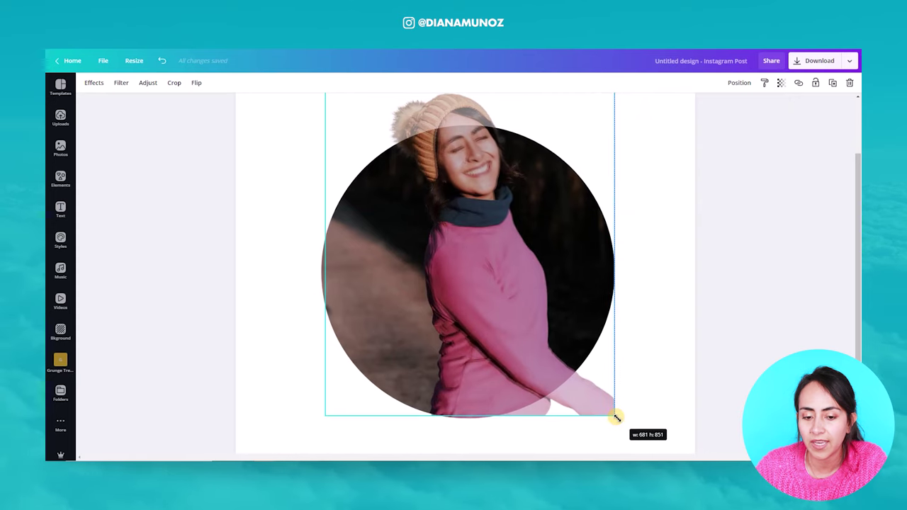
{"action": "left_click_drag", "start_coordinate": [325, 417], "coordinate": [323, 419]}
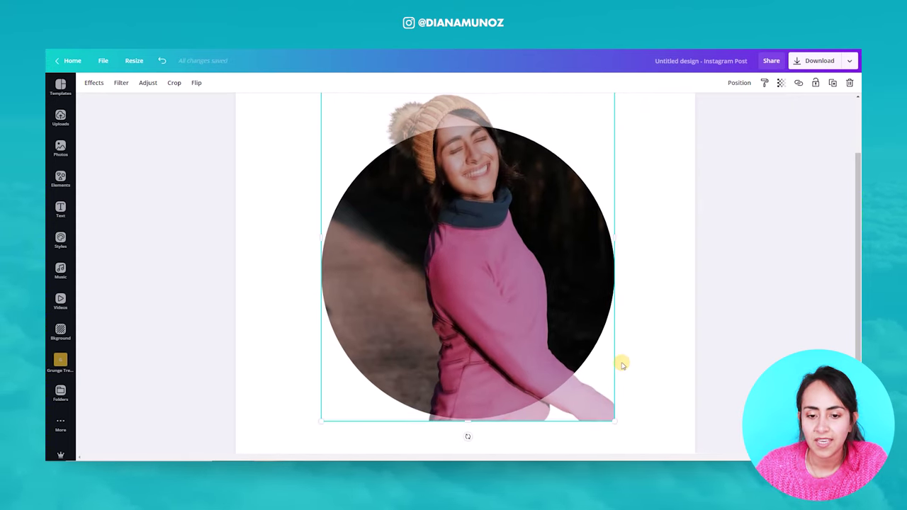
{"action": "left_click_drag", "start_coordinate": [496, 258], "coordinate": [502, 302]}
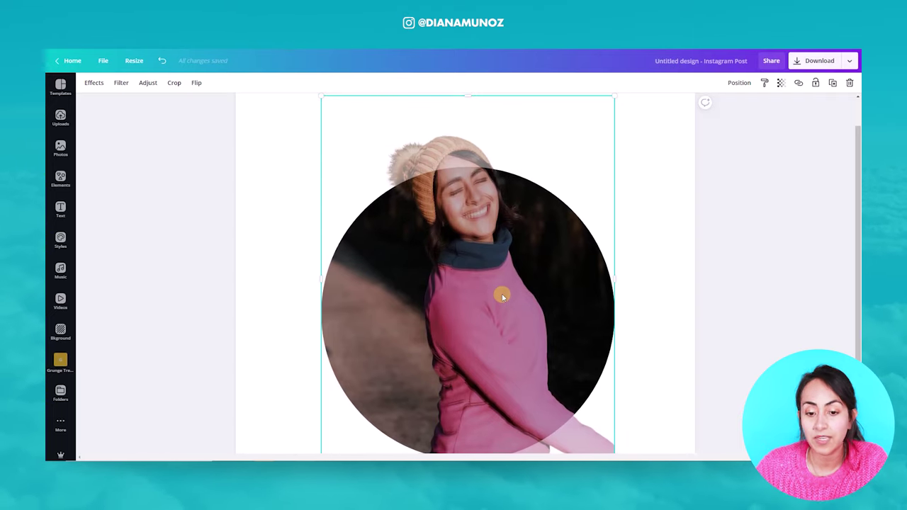
Nudge the semi-transparent cutout up slightly to line it up with the matching figure in the circle frame.
{"action": "left_click_drag", "start_coordinate": [490, 296], "coordinate": [490, 292]}
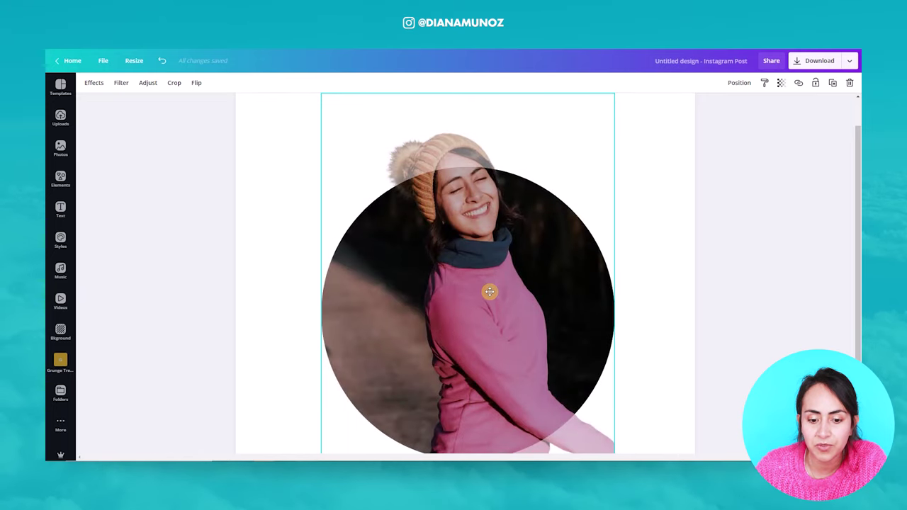
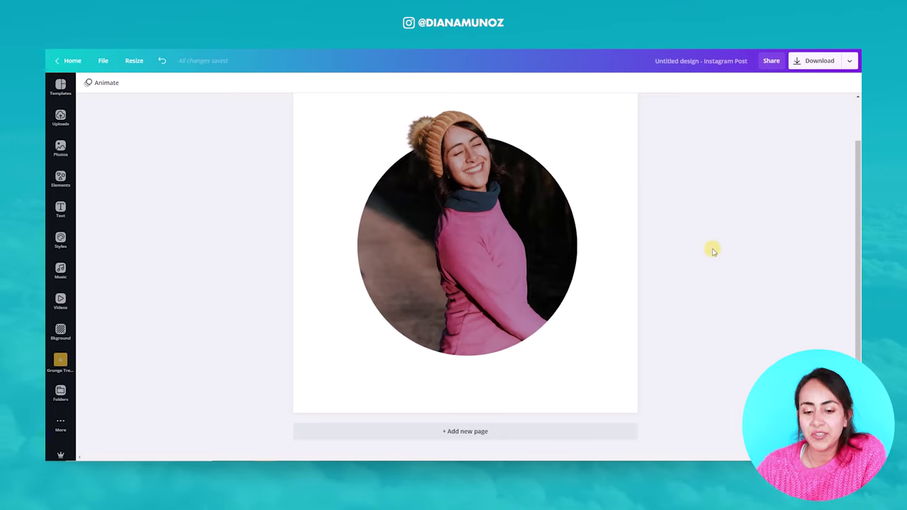
Add a new blank page and place the recently used portrait with the purple background on it.
{"action": "left_click", "coordinate": [453, 434]}
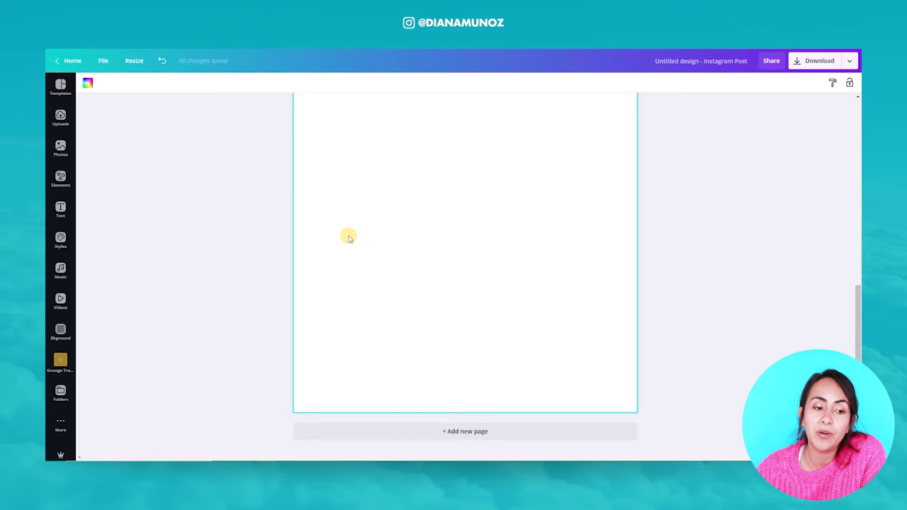
{"action": "left_click", "coordinate": [62, 152]}
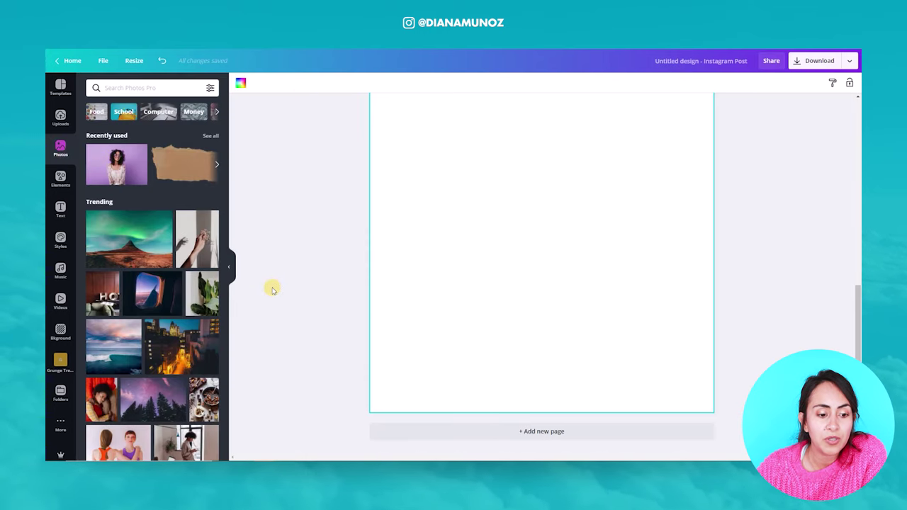
{"action": "left_click", "coordinate": [102, 167]}
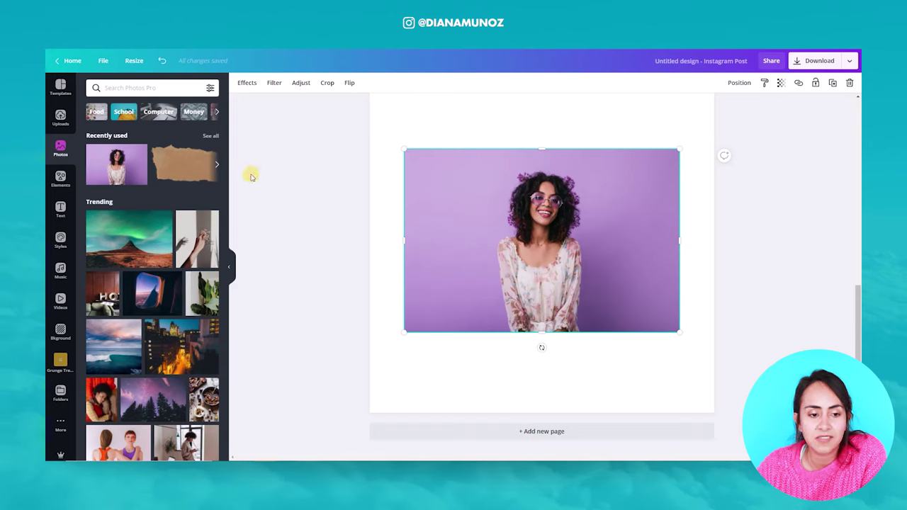
Expand the full keyword list in the purple portrait's photo details and open its contributor's collection.
{"action": "left_click", "coordinate": [141, 151]}
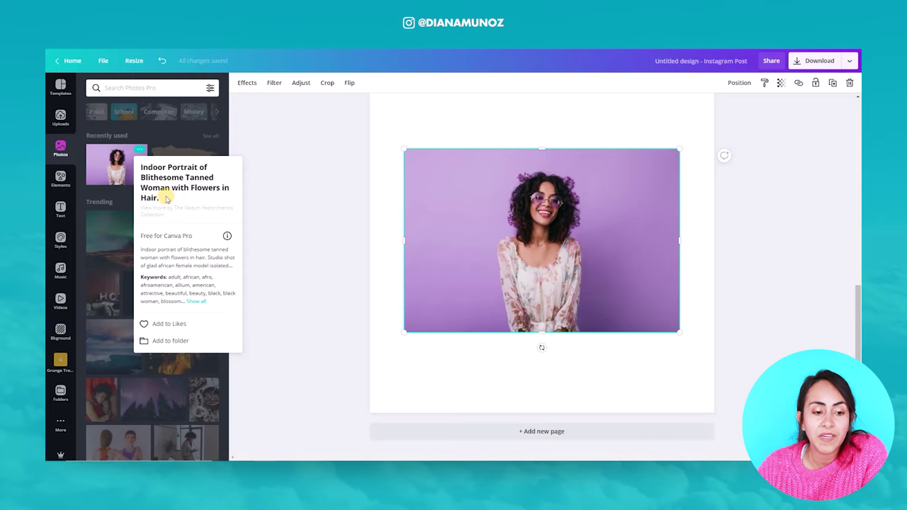
{"action": "left_click", "coordinate": [193, 302]}
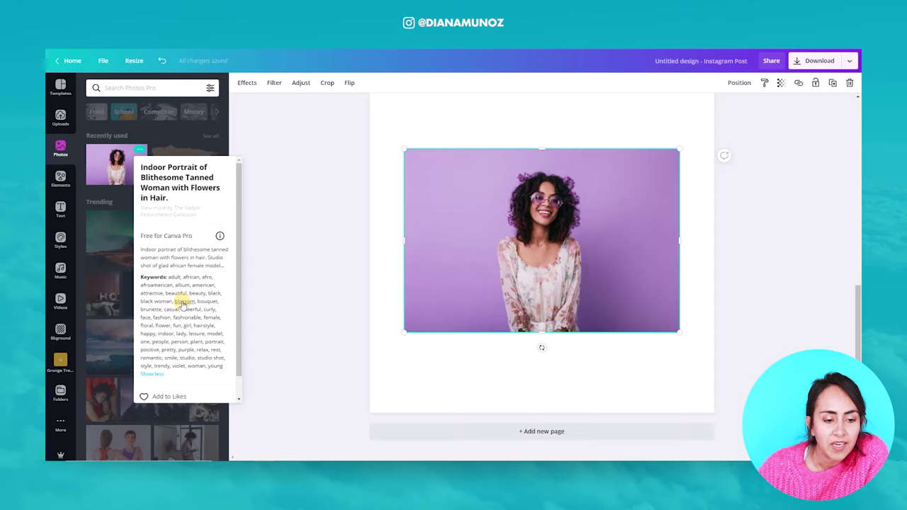
{"action": "left_click", "coordinate": [165, 214]}
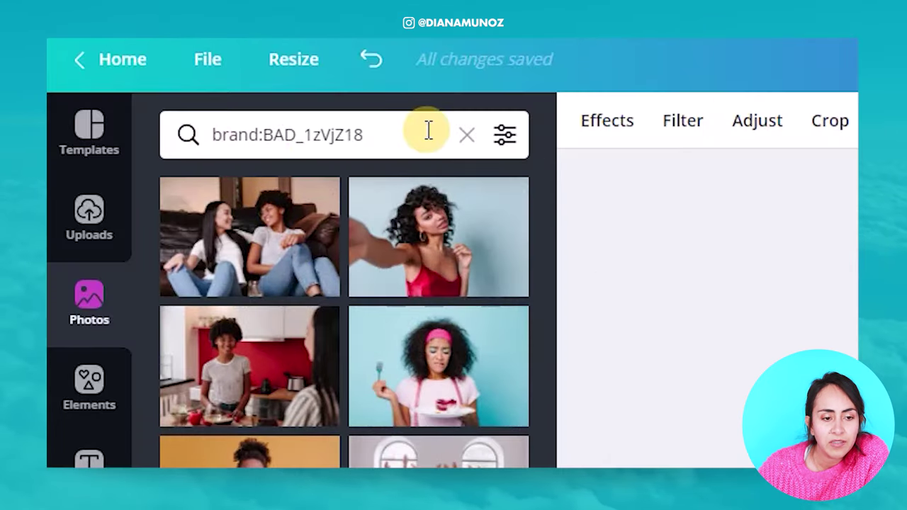
Narrow the contributor's photo collection with the keyword "blossom" and browse the matching portraits.
{"action": "left_click", "coordinate": [429, 129]}
{"action": "type", "text": "blosso"}
{"action": "key", "text": "BackSpace"}
{"action": "type", "text": "om"}
{"action": "key", "text": "Return"}
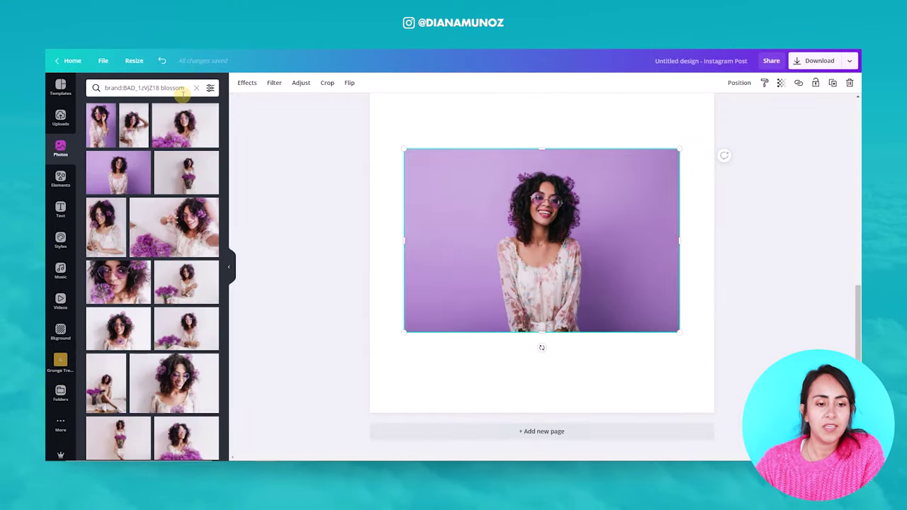
{"action": "scroll", "coordinate": [160, 408], "scroll_direction": "down", "scroll_amount": 5}
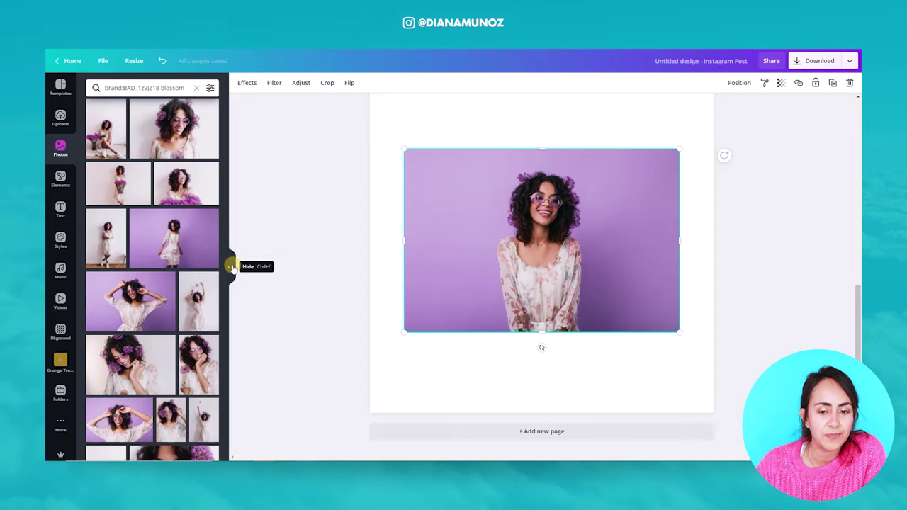
Move the purple portrait to the page's lower left, duplicate it, and place the copy to its right.
{"action": "left_click", "coordinate": [231, 267]}
{"action": "left_click_drag", "start_coordinate": [542, 222], "coordinate": [445, 297]}
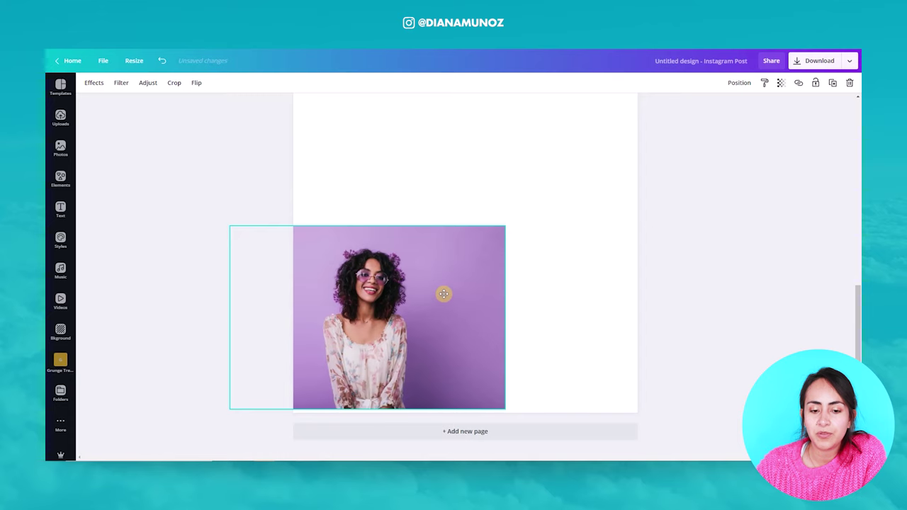
{"action": "left_click", "coordinate": [832, 82]}
{"action": "left_click_drag", "start_coordinate": [419, 347], "coordinate": [583, 336]}
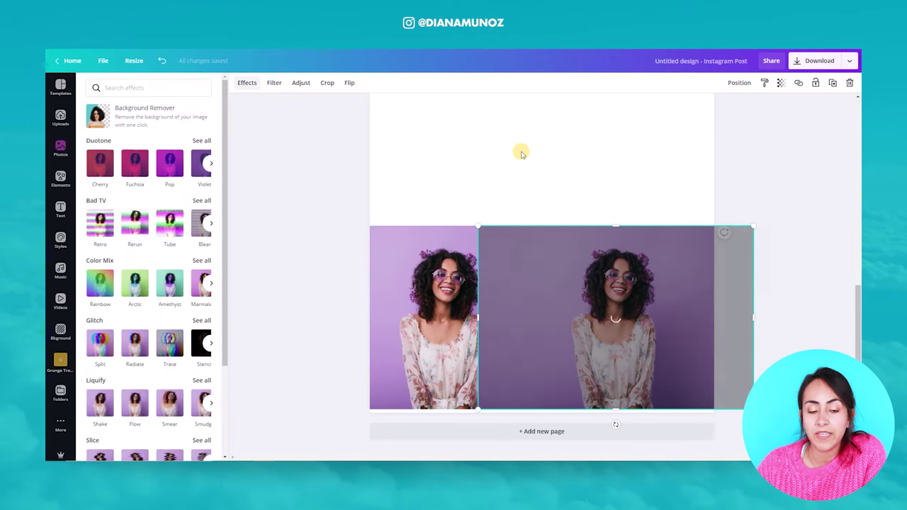
Remove the duplicate portrait's background with Background Remover and shift the cutout slightly further right.
{"action": "left_click", "coordinate": [301, 388]}
{"action": "left_click_drag", "start_coordinate": [560, 419], "coordinate": [583, 417]}
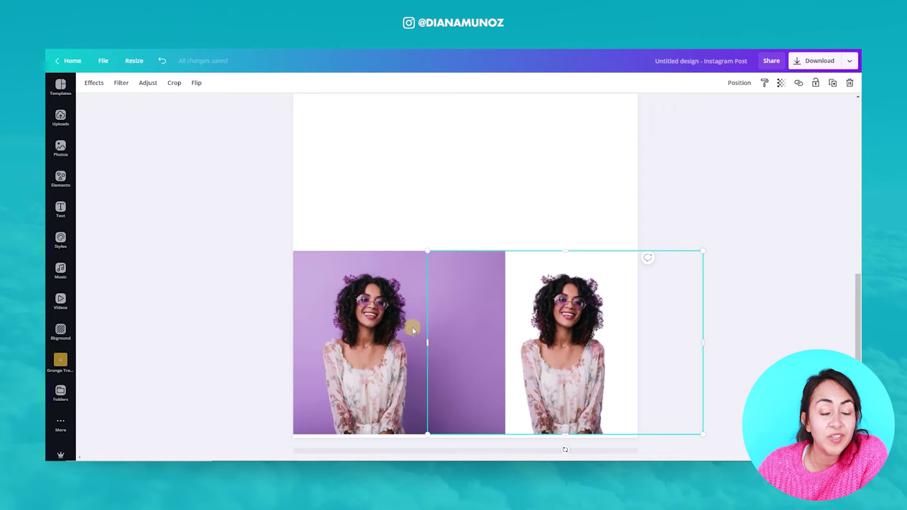
Insert the slanted paint-stroke frame from the Frames elements onto the page.
{"action": "left_click", "coordinate": [57, 178]}
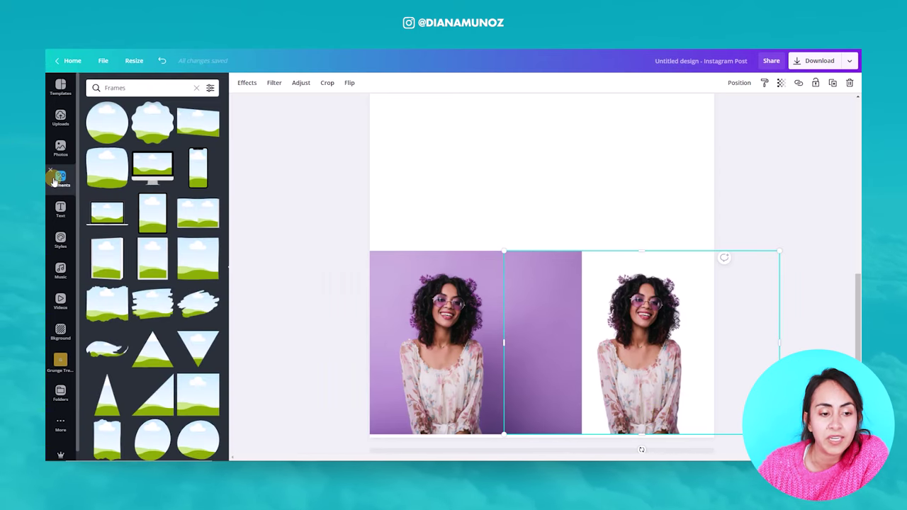
{"action": "left_click", "coordinate": [144, 88]}
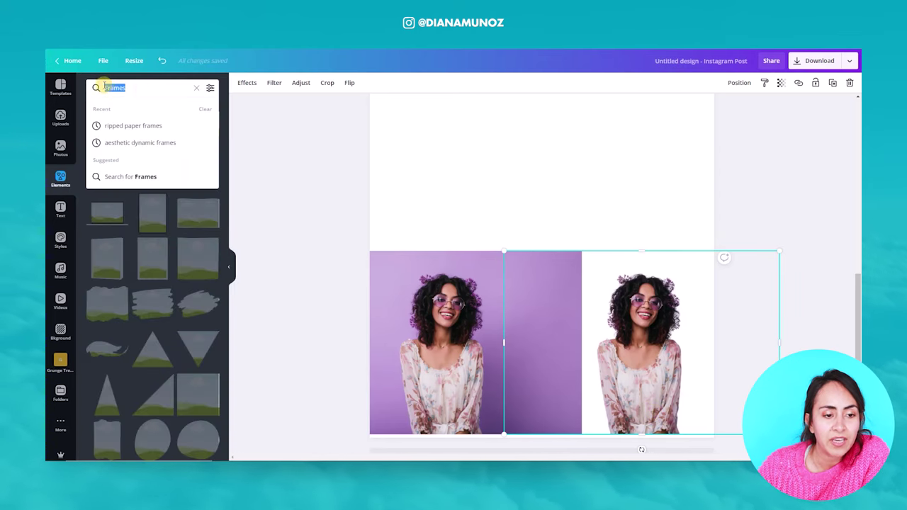
{"action": "left_click", "coordinate": [220, 318]}
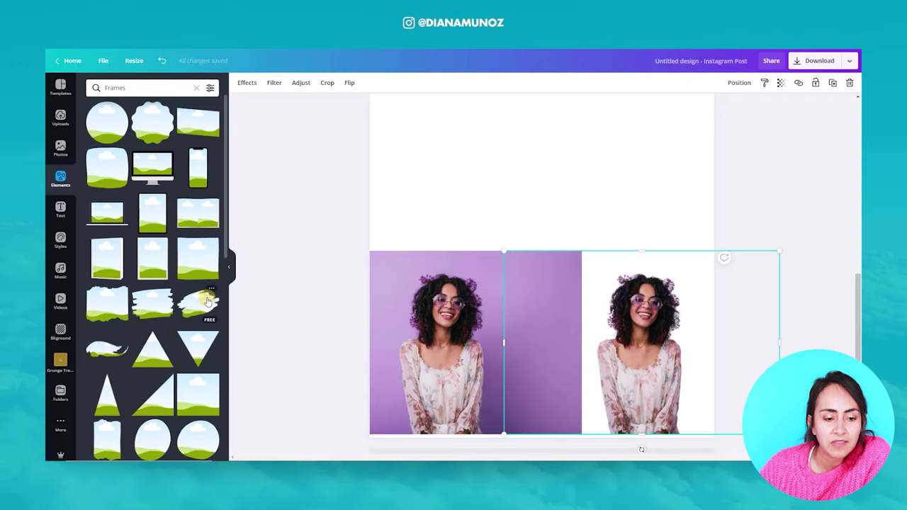
{"action": "left_click", "coordinate": [197, 312]}
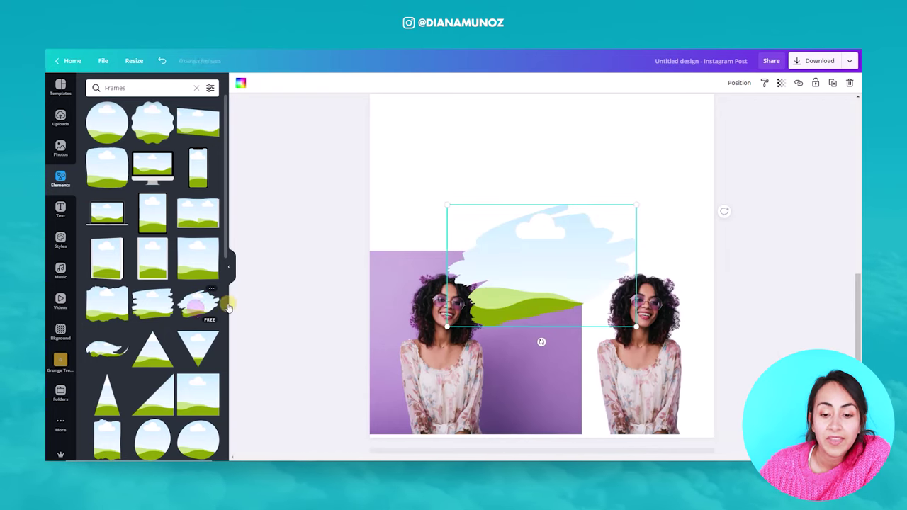
Enlarge the paint-stroke frame slightly and fill it with the original purple-background portrait.
{"action": "left_click_drag", "start_coordinate": [637, 204], "coordinate": [667, 186]}
{"action": "left_click_drag", "start_coordinate": [593, 243], "coordinate": [583, 256]}
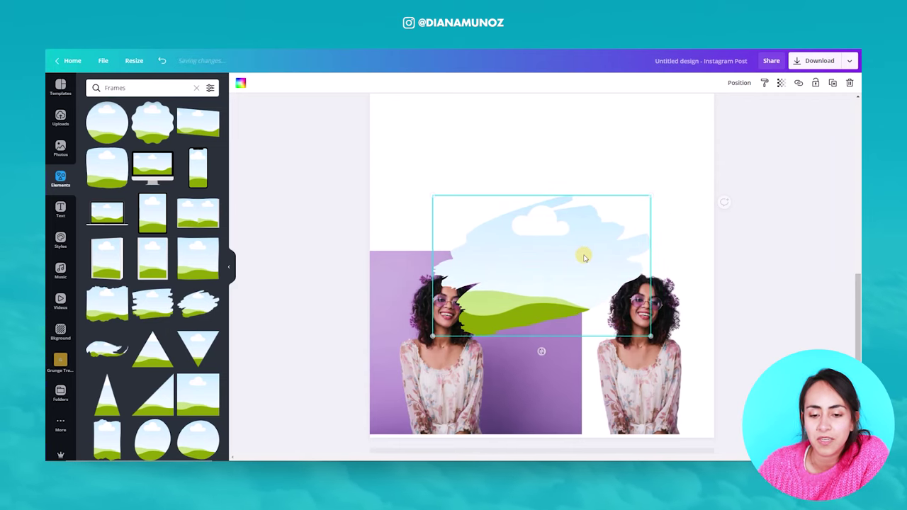
{"action": "mouse_move", "coordinate": [427, 386]}
{"action": "left_mouse_down"}
{"action": "mouse_move", "coordinate": [460, 314]}
{"action": "mouse_move", "coordinate": [499, 295]}
{"action": "left_mouse_up"}
{"action": "left_click", "coordinate": [492, 177]}
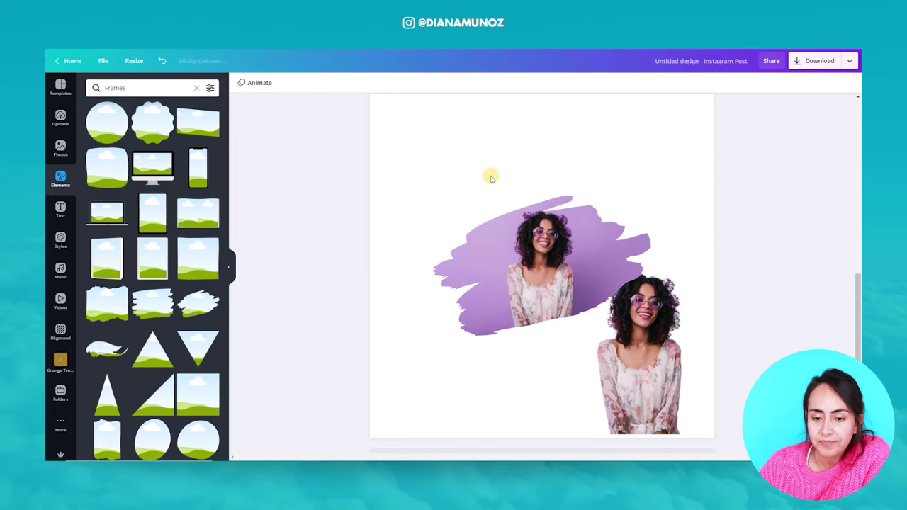
Enlarge the photo inside the paint-stroke frame toward its upper left until the head extends past the frame's upper edge.
{"action": "double_click", "coordinate": [562, 286]}
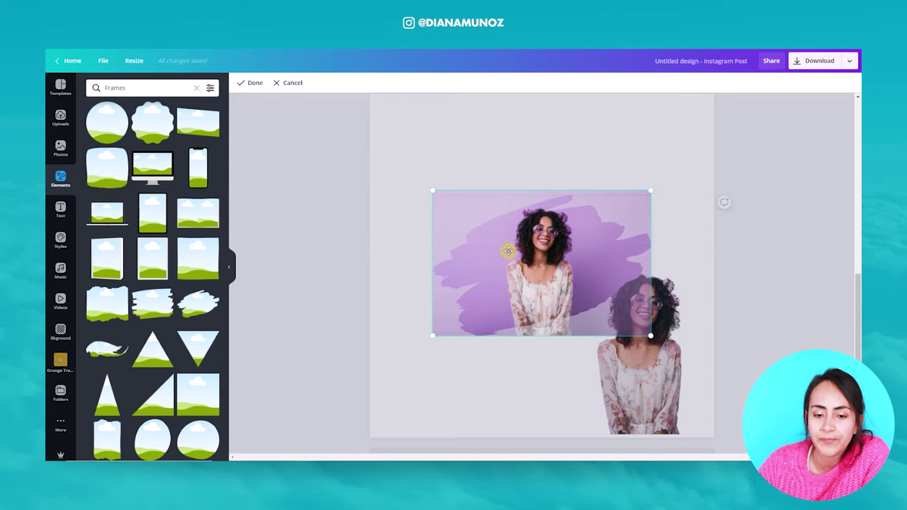
{"action": "left_click_drag", "start_coordinate": [431, 190], "coordinate": [383, 159]}
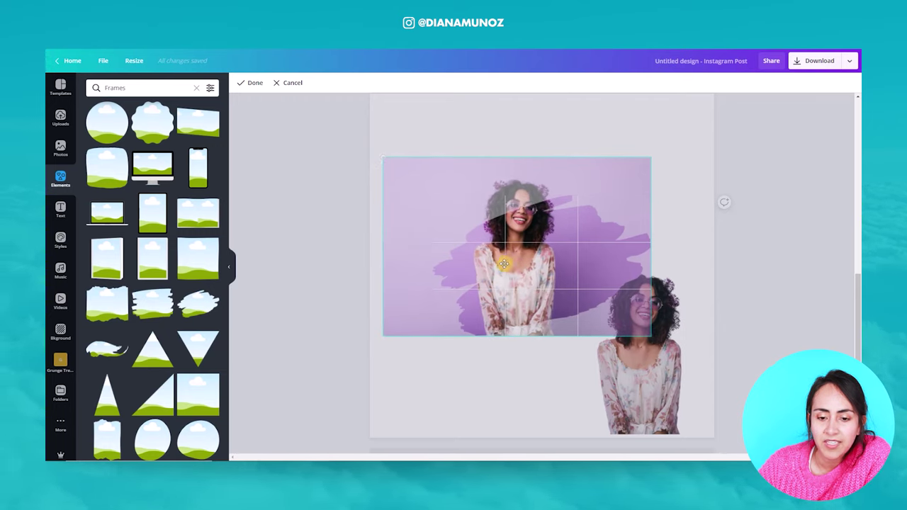
{"action": "left_click_drag", "start_coordinate": [512, 263], "coordinate": [467, 259]}
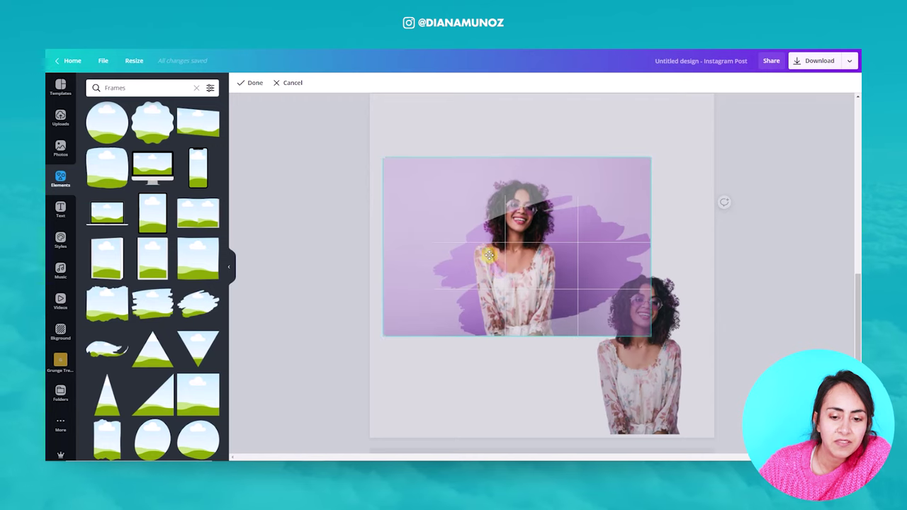
{"action": "left_click_drag", "start_coordinate": [385, 161], "coordinate": [375, 150]}
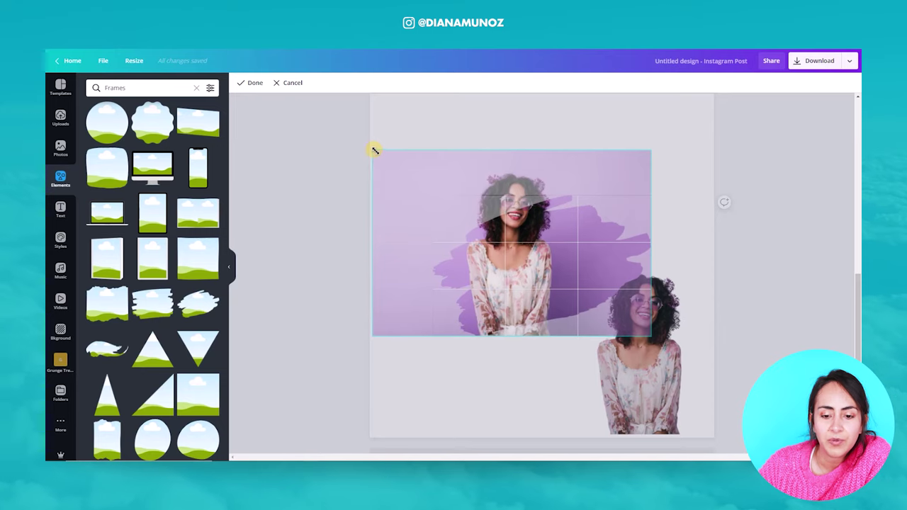
{"action": "left_click", "coordinate": [256, 84]}
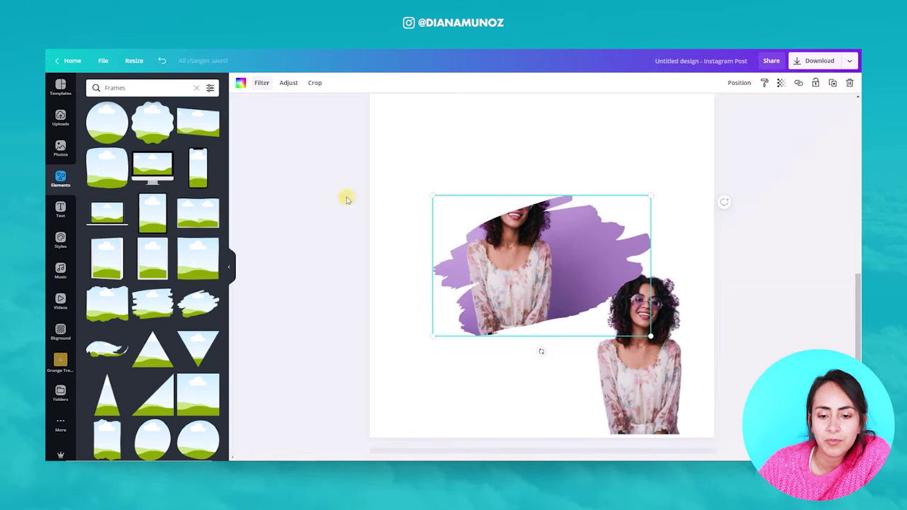
Move the background-free cutout closer to the paint-stroke frame and bring it forward in front of the frame.
{"action": "left_click", "coordinate": [471, 382]}
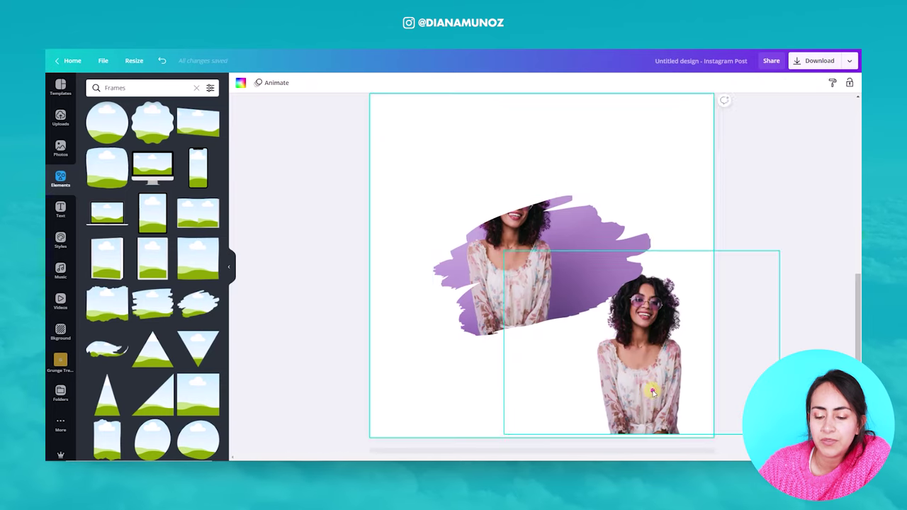
{"action": "left_click_drag", "start_coordinate": [654, 390], "coordinate": [582, 387]}
{"action": "left_click", "coordinate": [739, 82]}
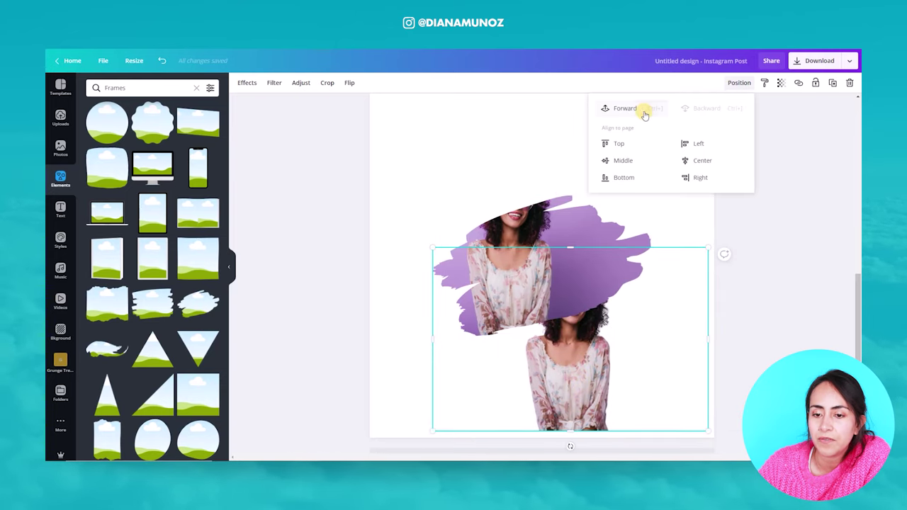
{"action": "left_click", "coordinate": [642, 110]}
{"action": "left_click", "coordinate": [775, 290]}
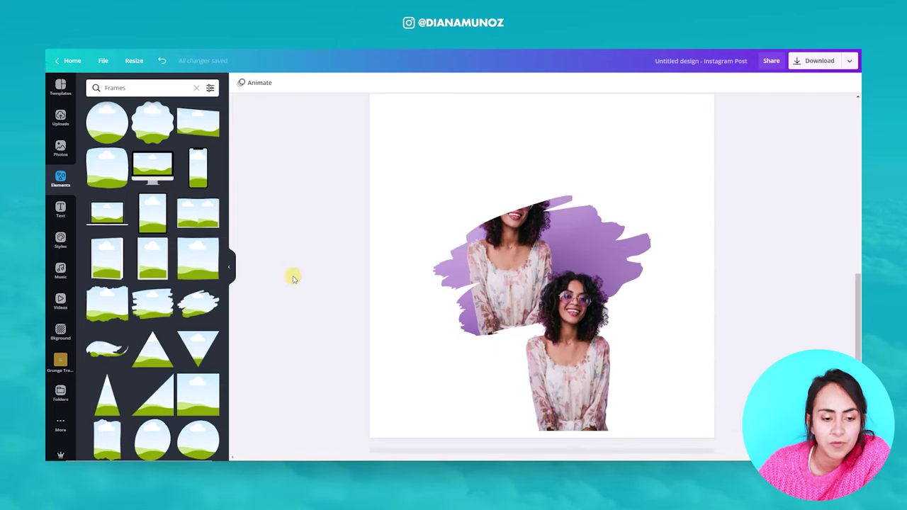
Move the cutout over the matching figure in the paint-stroke frame so the head extends above the stroke.
{"action": "left_click", "coordinate": [228, 267]}
{"action": "scroll", "coordinate": [681, 390], "scroll_direction": "up", "scroll_amount": 1}
{"action": "scroll", "coordinate": [680, 393], "scroll_direction": "down", "scroll_amount": 3}
{"action": "left_click_drag", "start_coordinate": [503, 410], "coordinate": [454, 322]}
Adjust the cutout's transparency to check its alignment with the framed photo, and return it to full opacity.
{"action": "left_click", "coordinate": [772, 398]}
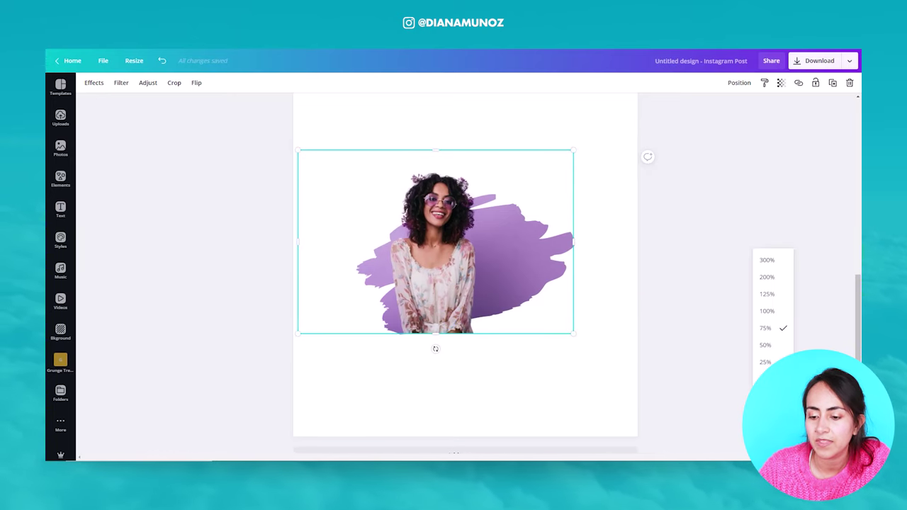
{"action": "left_click", "coordinate": [769, 312]}
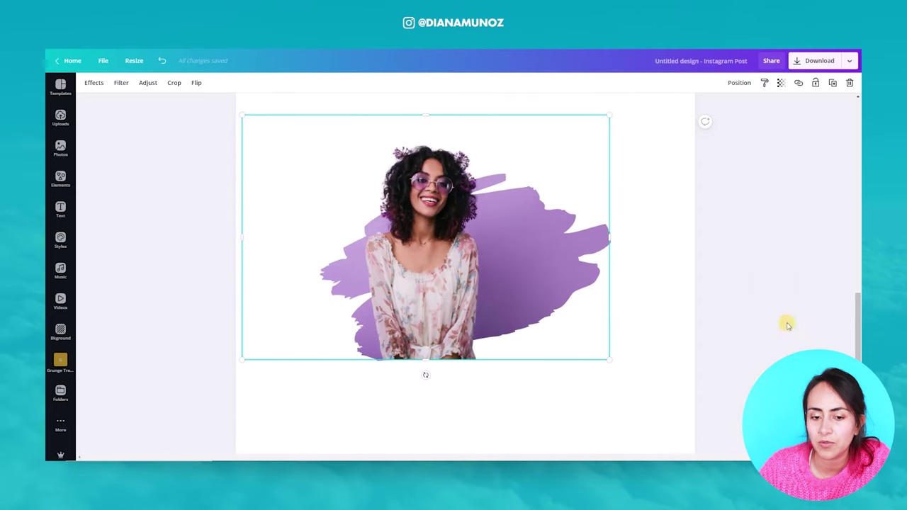
{"action": "left_click_drag", "start_coordinate": [857, 325], "coordinate": [856, 313]}
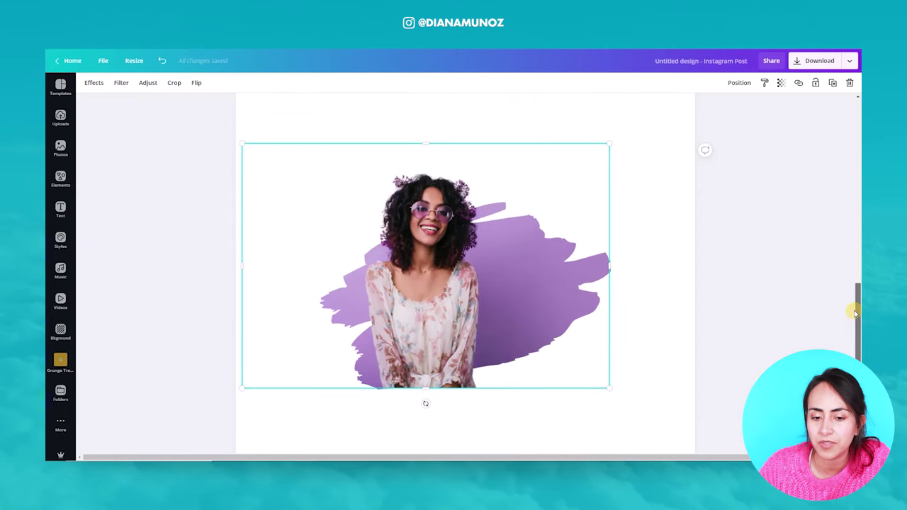
{"action": "left_click", "coordinate": [427, 308]}
{"action": "left_click", "coordinate": [781, 82]}
{"action": "left_click_drag", "start_coordinate": [723, 107], "coordinate": [755, 105]}
{"action": "left_click", "coordinate": [744, 200]}
Crop the cutout from its lower edge so the body ends along the paint stroke's lower contour.
{"action": "left_click", "coordinate": [435, 374]}
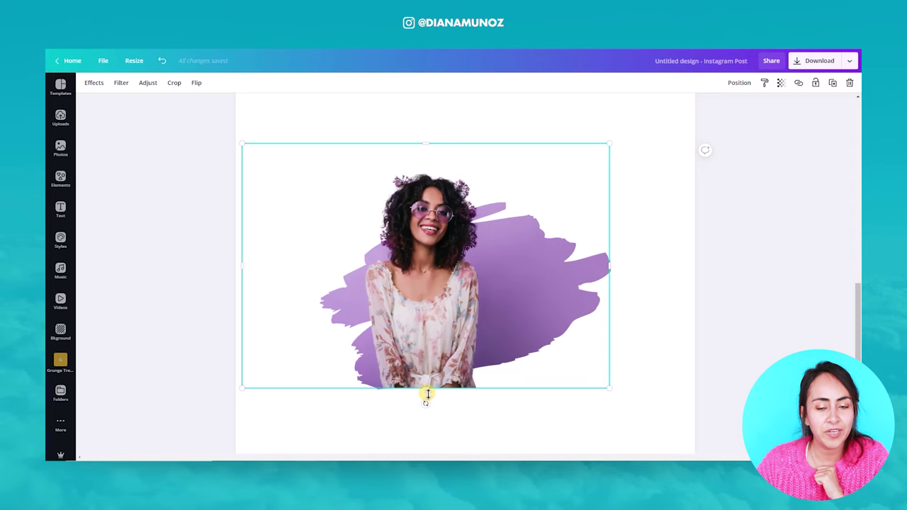
{"action": "left_click_drag", "start_coordinate": [426, 392], "coordinate": [427, 360]}
{"action": "left_click", "coordinate": [562, 408]}
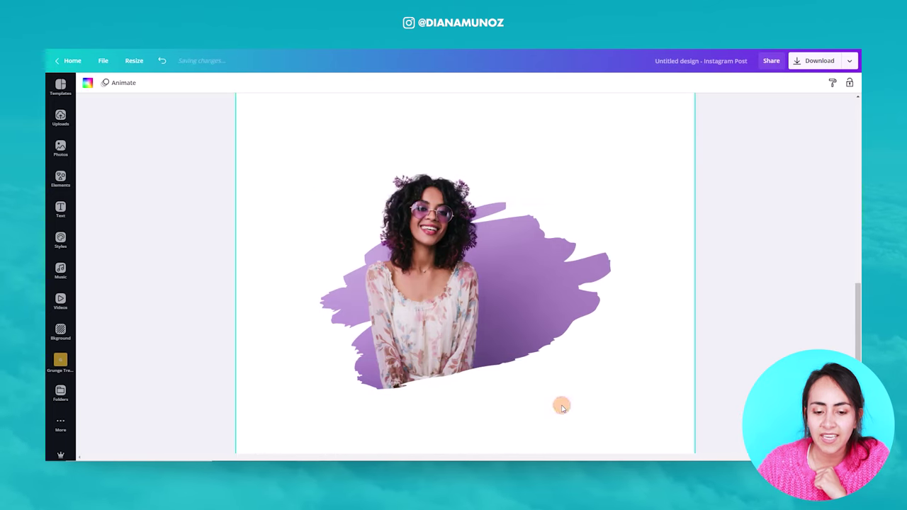